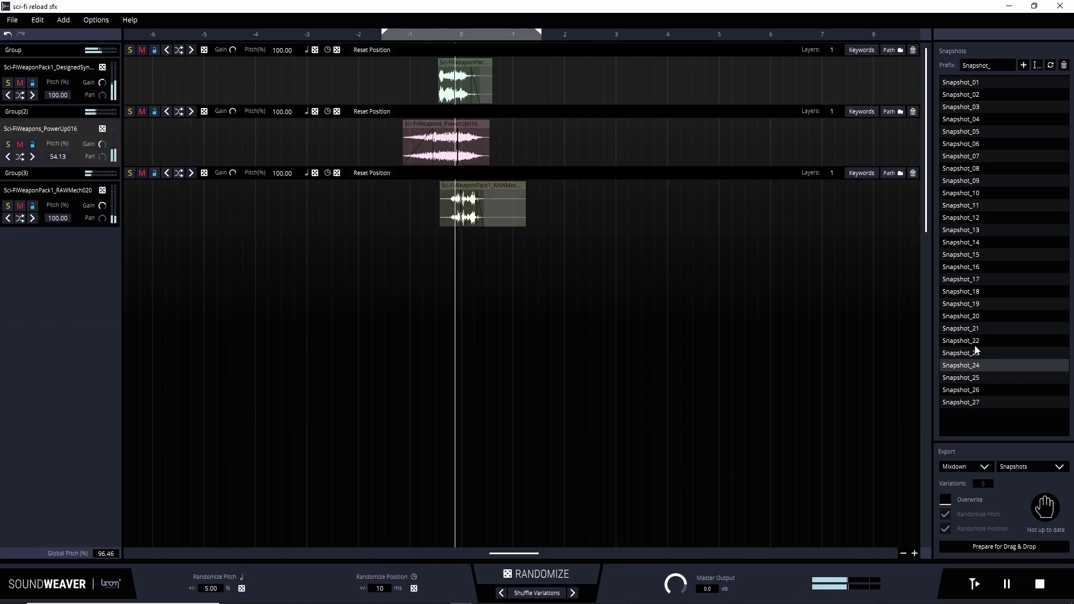
Step: Load and audition Snapshot_14 and Snapshot_18 in Soundweaver, and switch to the REAPER project
{"action": "left_click", "coordinate": [975, 247]}
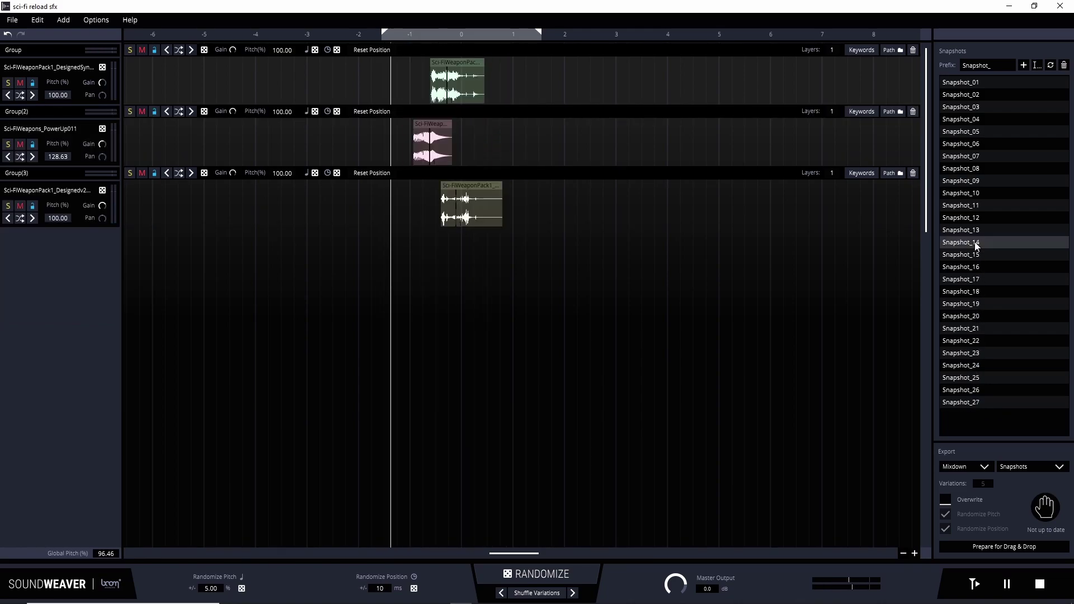
{"action": "left_click", "coordinate": [982, 290]}
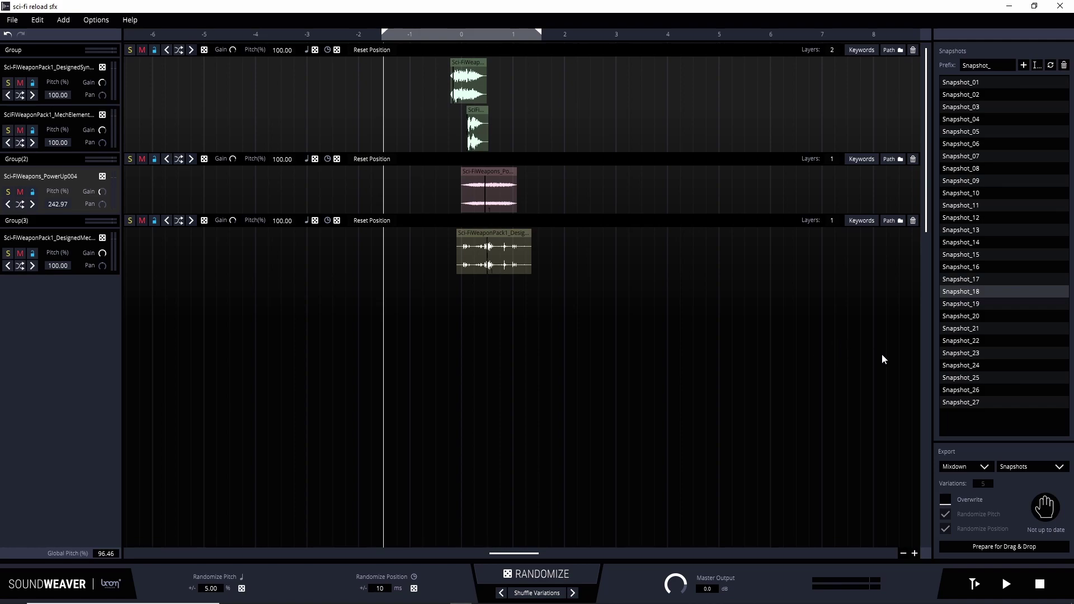
{"action": "left_click", "coordinate": [1009, 6]}
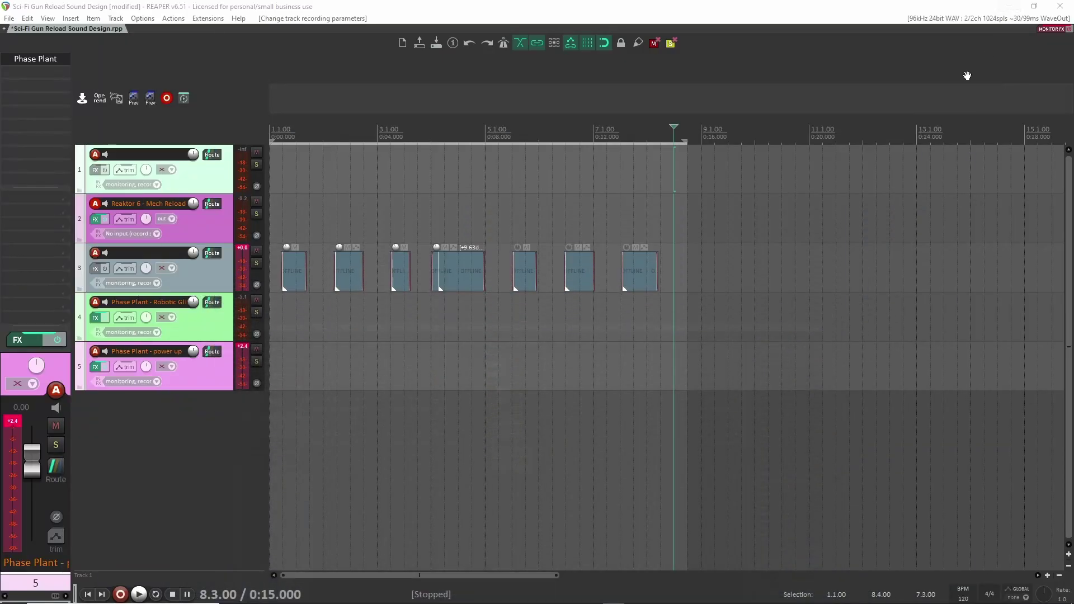
Step: Open the effects chain of the Reaktor 6 - Mech Reload track and inspect the sample map loaded in S-Layer
{"action": "left_click", "coordinate": [596, 368]}
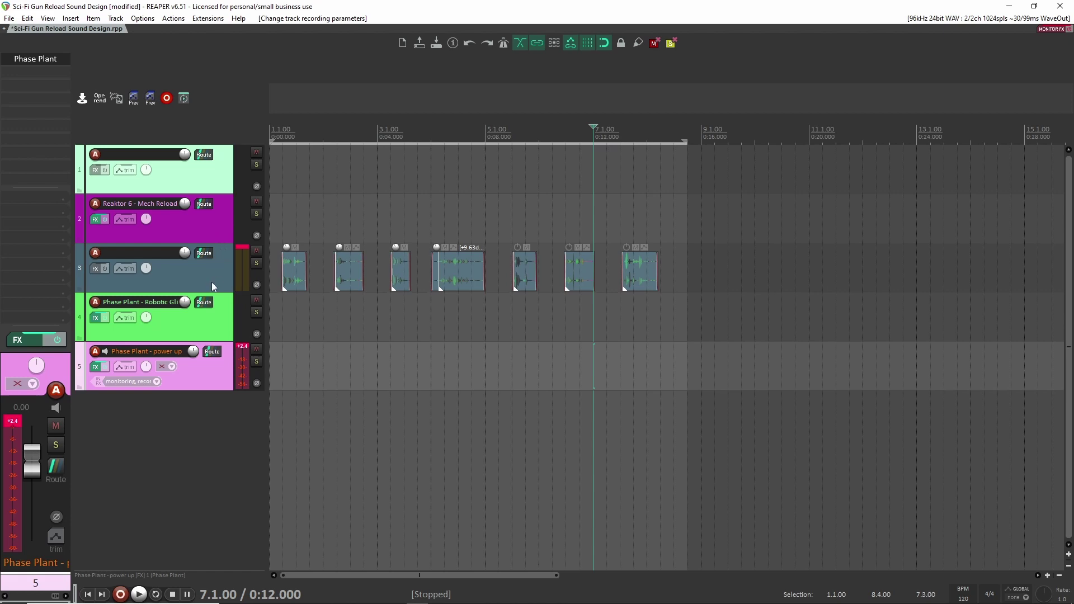
{"action": "left_click", "coordinate": [217, 329]}
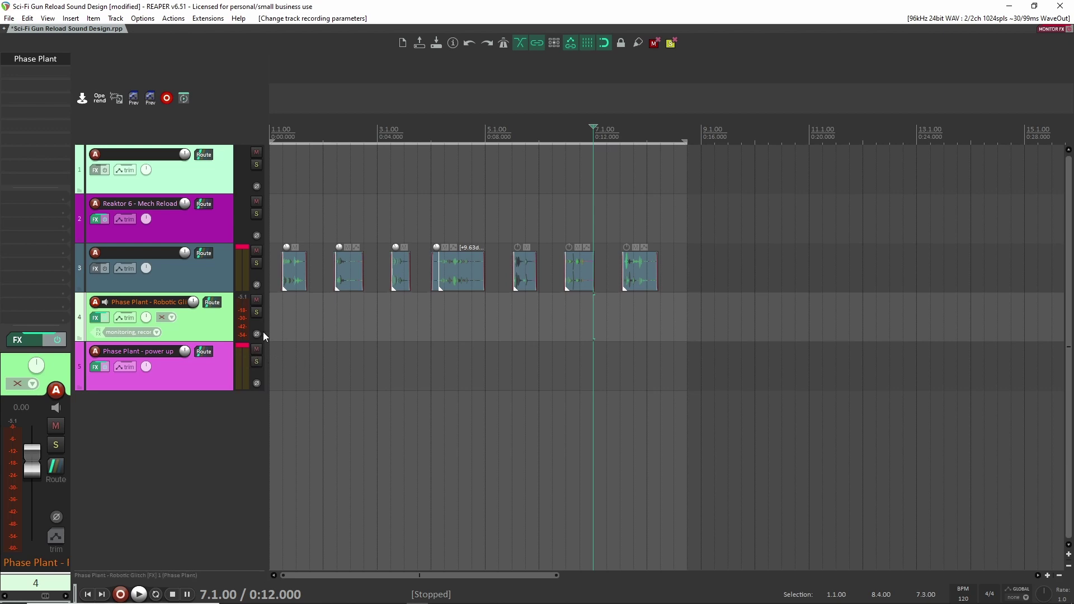
{"action": "left_click", "coordinate": [229, 268]}
{"action": "left_click", "coordinate": [222, 220]}
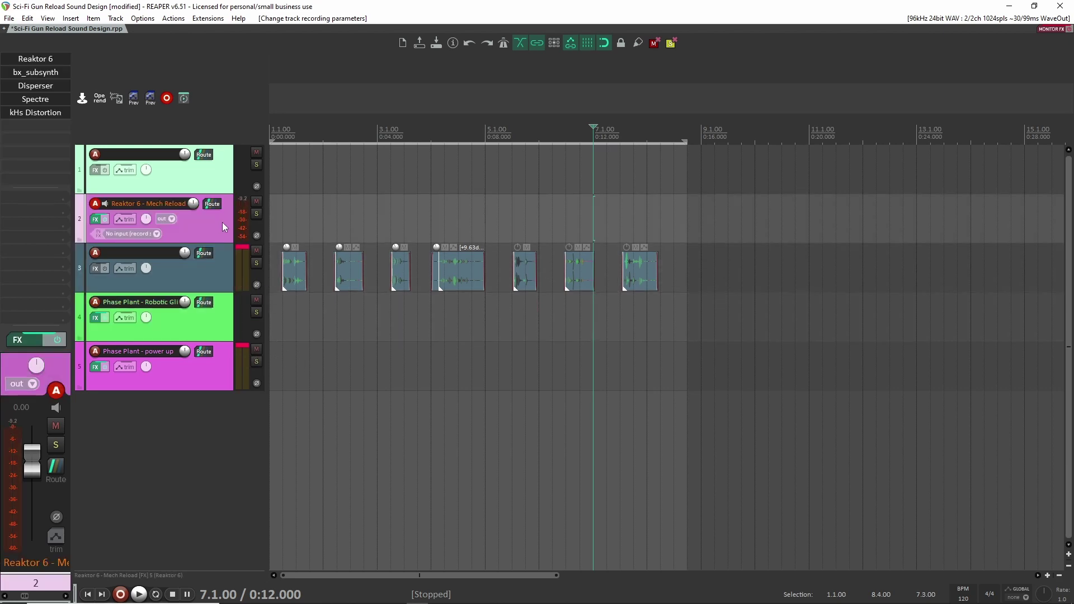
{"action": "key", "text": "shift+f"}
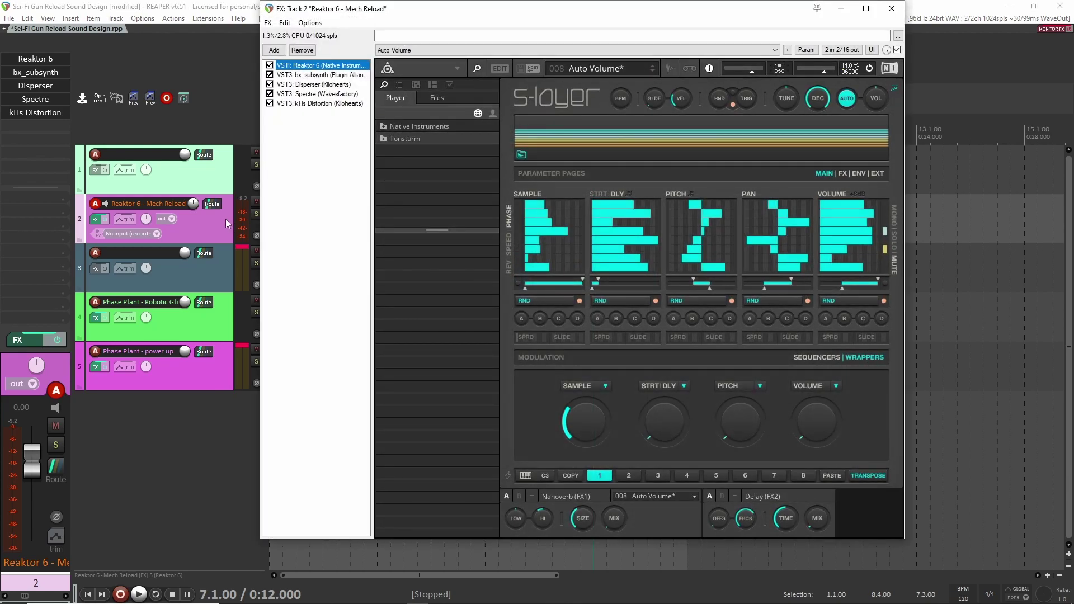
{"action": "left_click", "coordinate": [673, 65]}
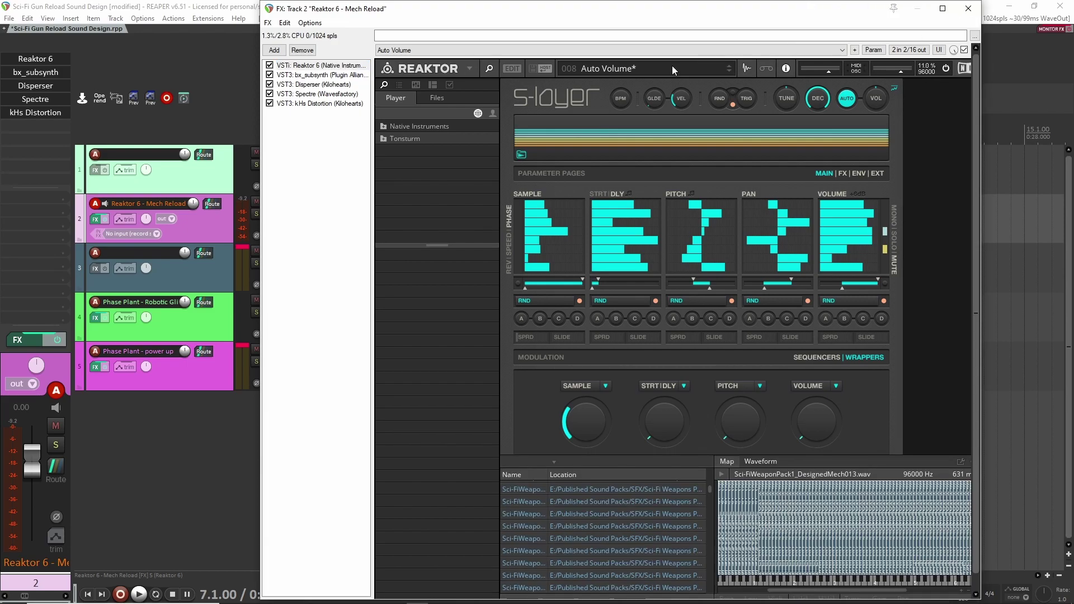
{"action": "left_click", "coordinate": [746, 66]}
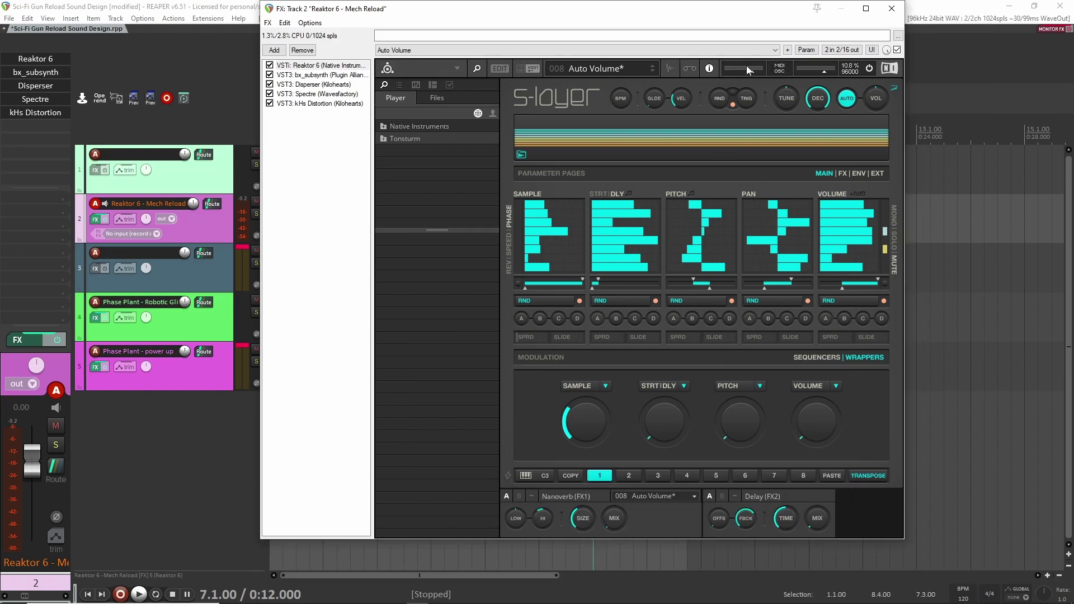
Step: Bypass bx_subsynth, Disperser, Spectre and kHs Distortion, and set the Mech Reload track's input to the Oxygen 88 MIDI keyboard
{"action": "left_click", "coordinate": [270, 75]}
{"action": "left_click", "coordinate": [270, 84]}
{"action": "left_click", "coordinate": [270, 94]}
{"action": "left_click", "coordinate": [270, 103]}
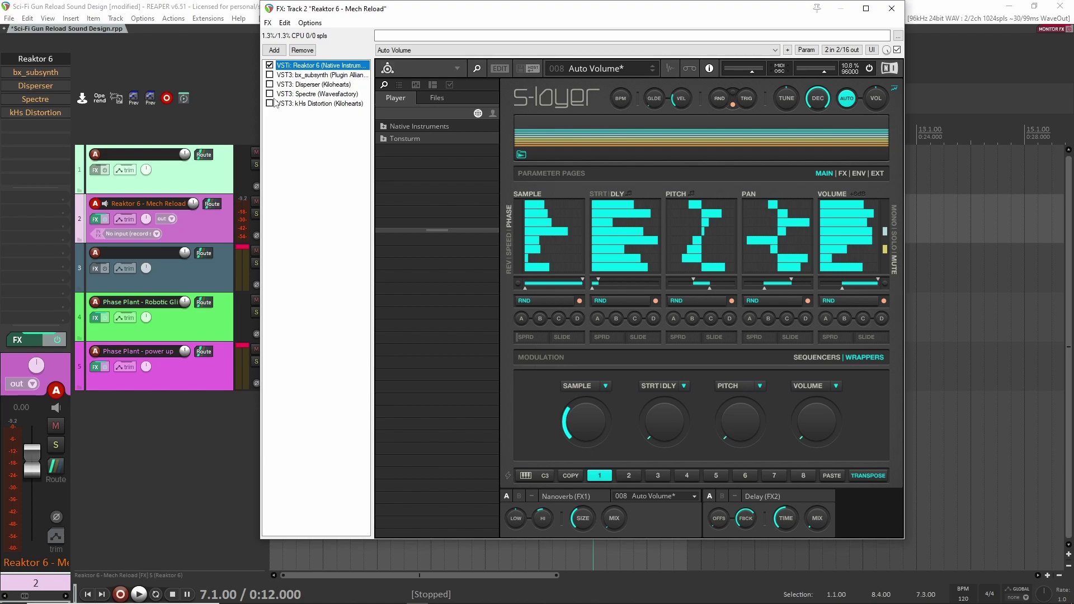
{"action": "left_click", "coordinate": [217, 225]}
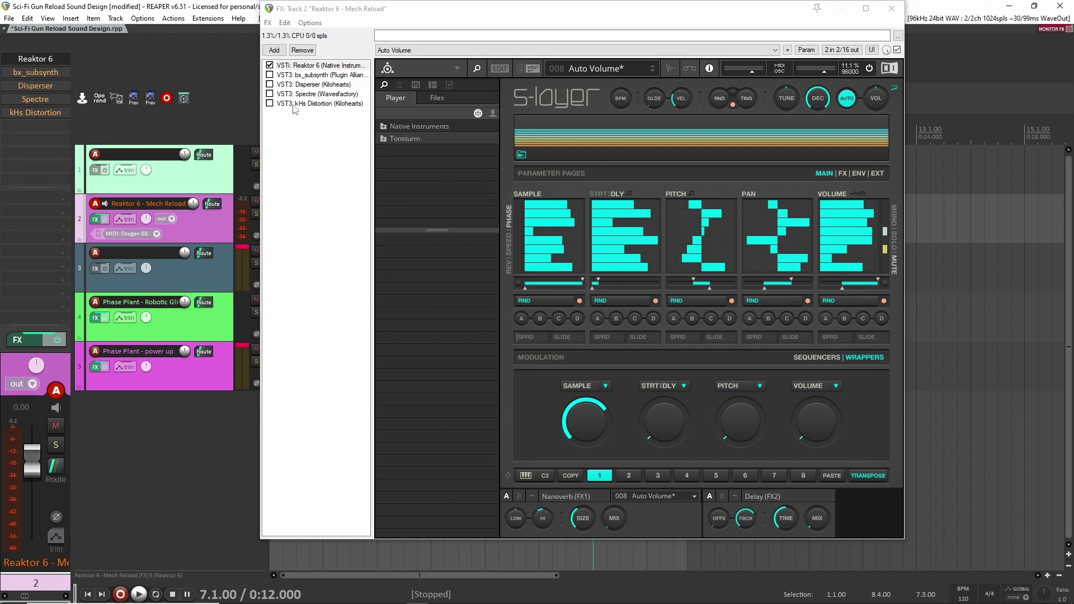
Step: Re-enable bx_subsynth in the Mech Reload chain and compare the sound with the effect off and on
{"action": "left_click", "coordinate": [269, 75]}
{"action": "left_click", "coordinate": [323, 75]}
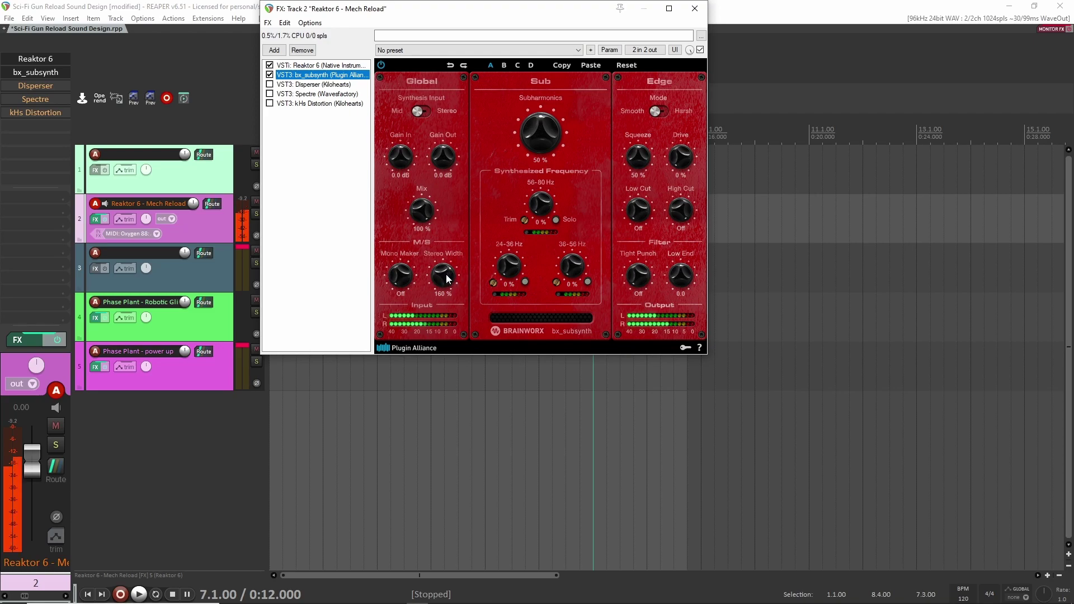
{"action": "left_click", "coordinate": [332, 66]}
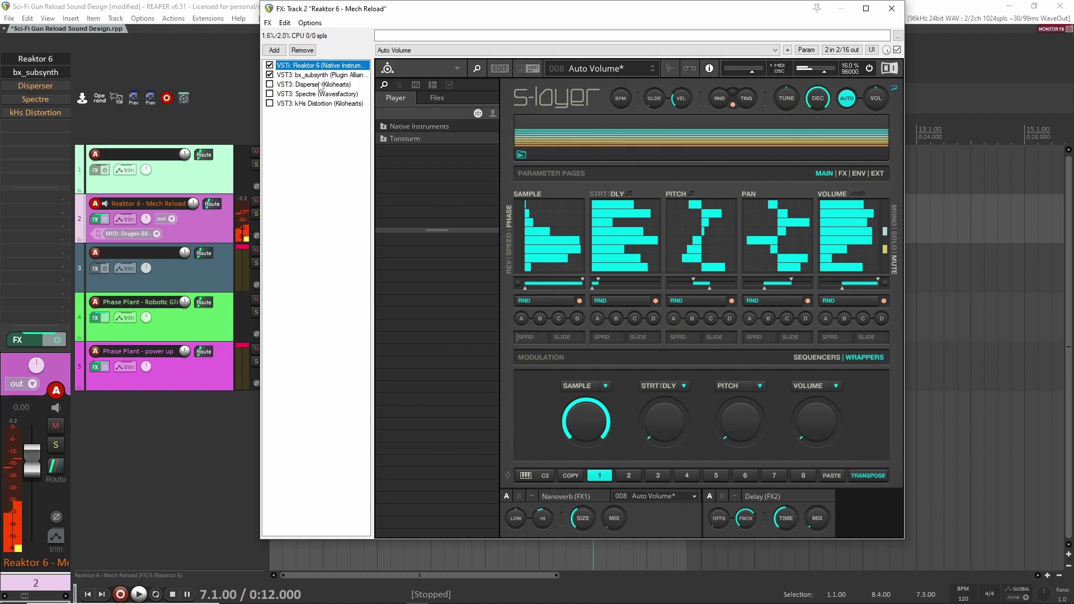
{"action": "left_click", "coordinate": [332, 75]}
{"action": "left_click", "coordinate": [699, 50]}
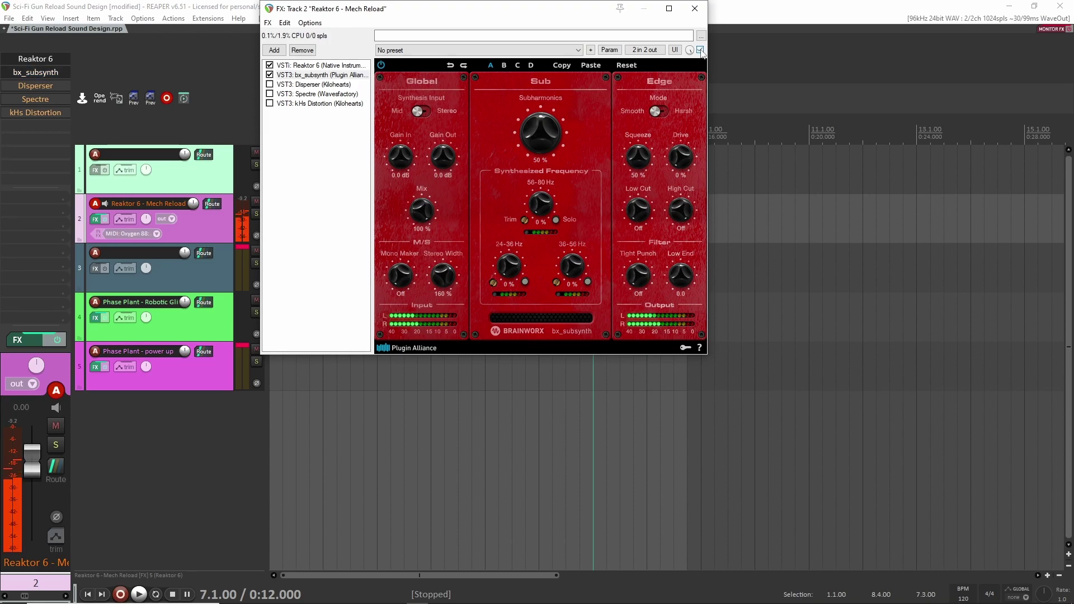
{"action": "left_click", "coordinate": [699, 50]}
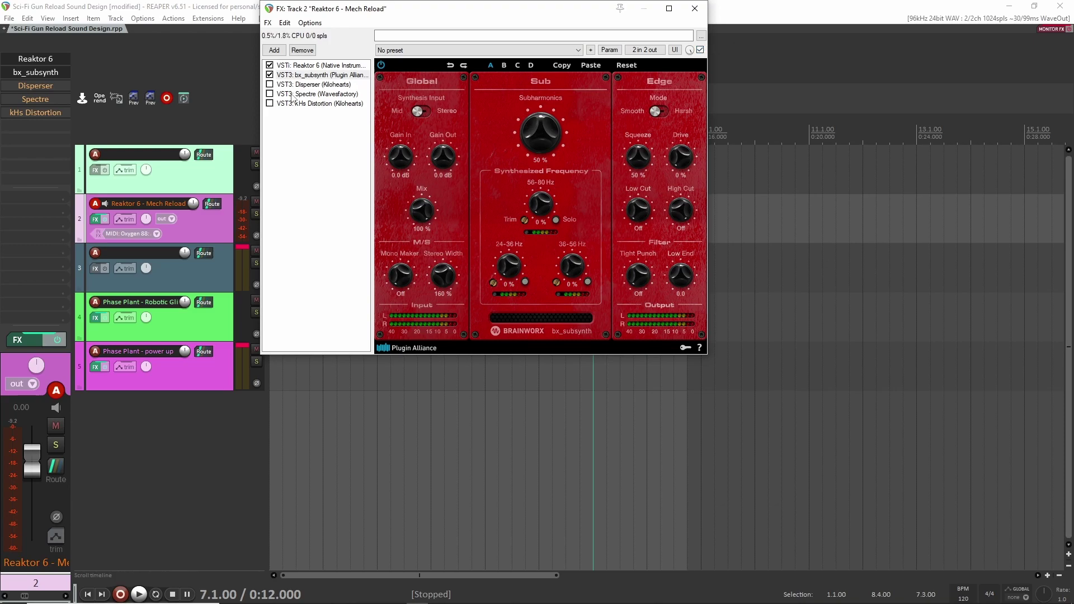
Step: Re-enable Disperser, Spectre and kHs Distortion in turn, displaying the Spectre and kHs Distortion settings
{"action": "left_click", "coordinate": [270, 84]}
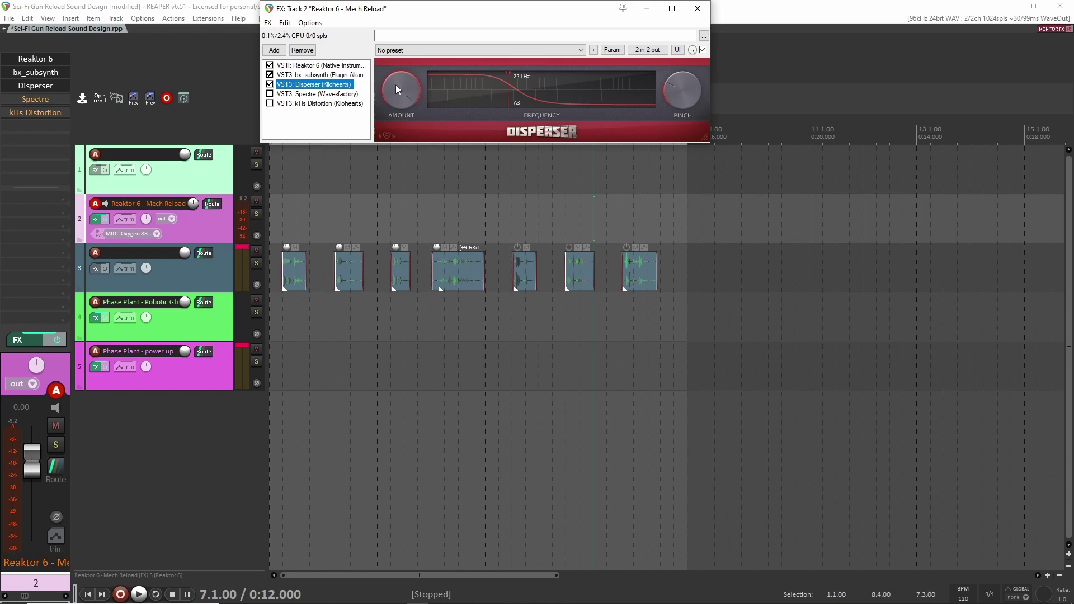
{"action": "left_click", "coordinate": [270, 94]}
{"action": "left_click", "coordinate": [311, 94]}
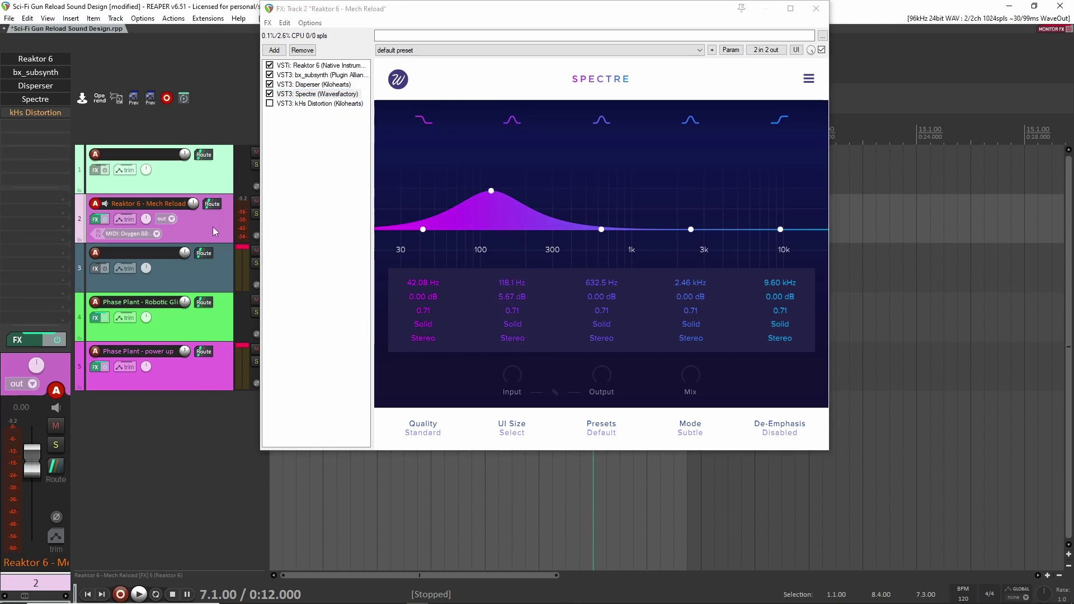
{"action": "left_click", "coordinate": [270, 103]}
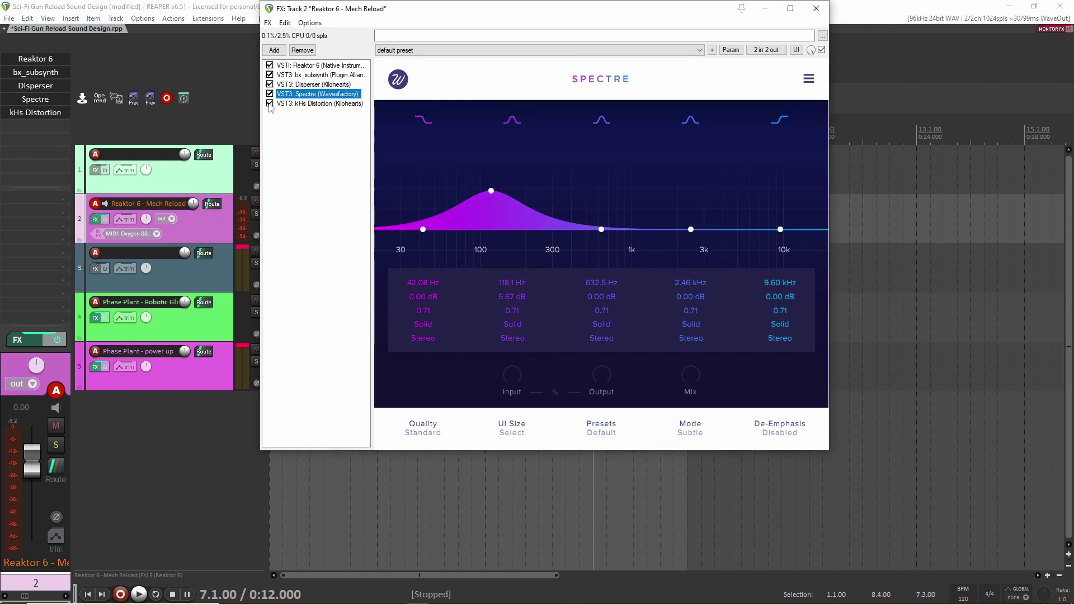
{"action": "left_click", "coordinate": [322, 104]}
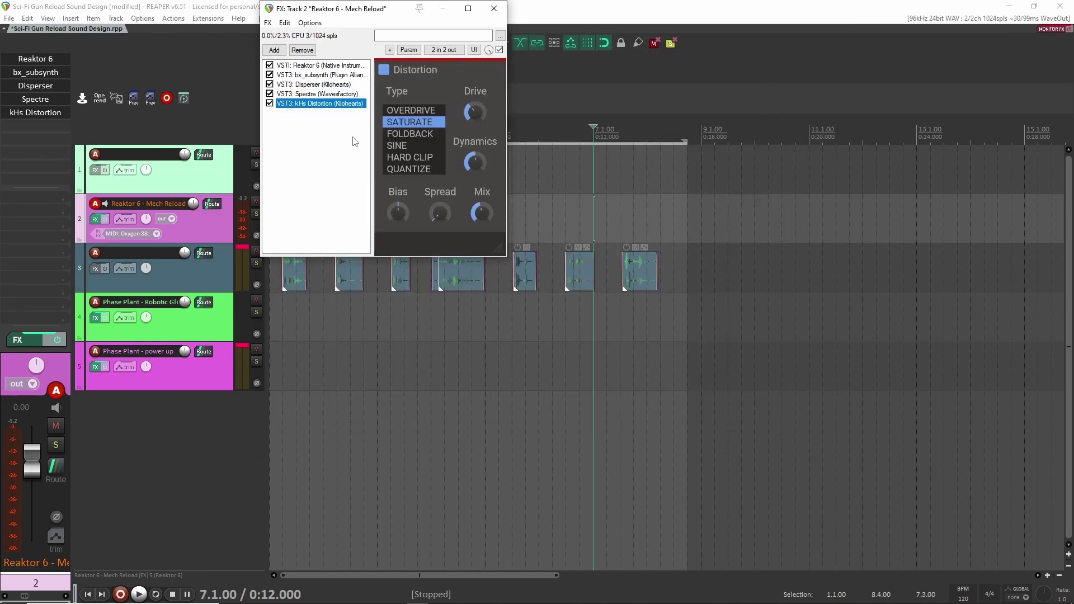
Step: Show the Reaktor 6 instrument and compare the full effects chain with and without bx_subsynth
{"action": "left_click", "coordinate": [335, 66]}
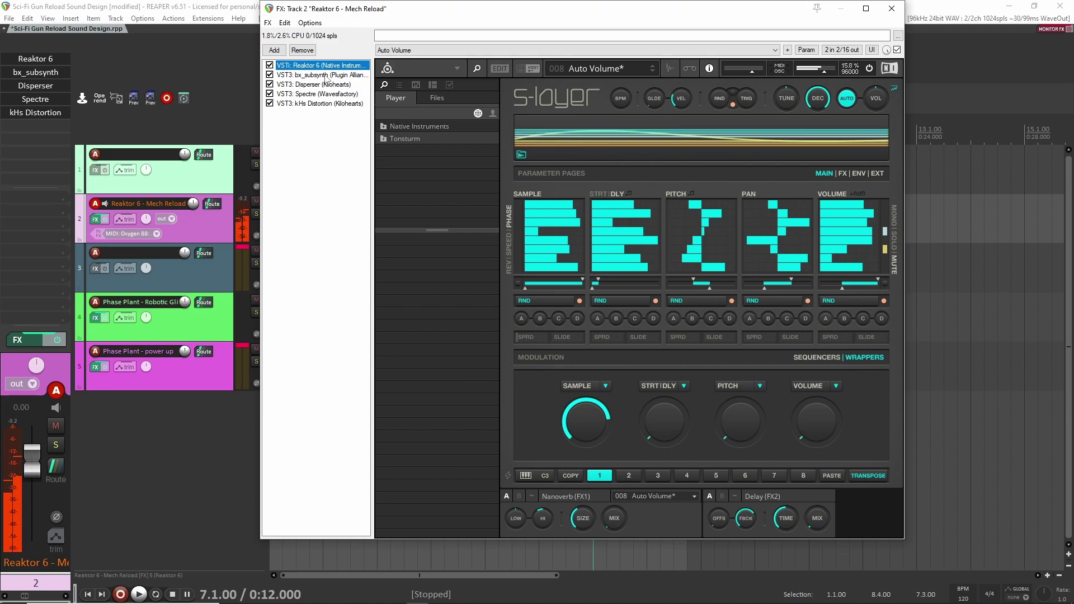
{"action": "left_click", "coordinate": [269, 75]}
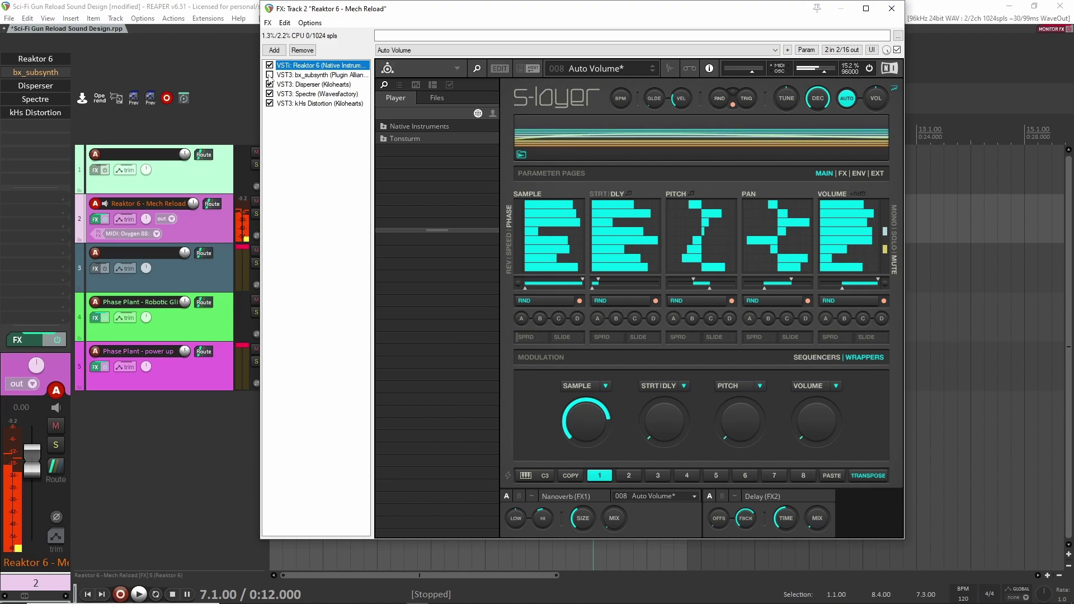
{"action": "left_click", "coordinate": [269, 78]}
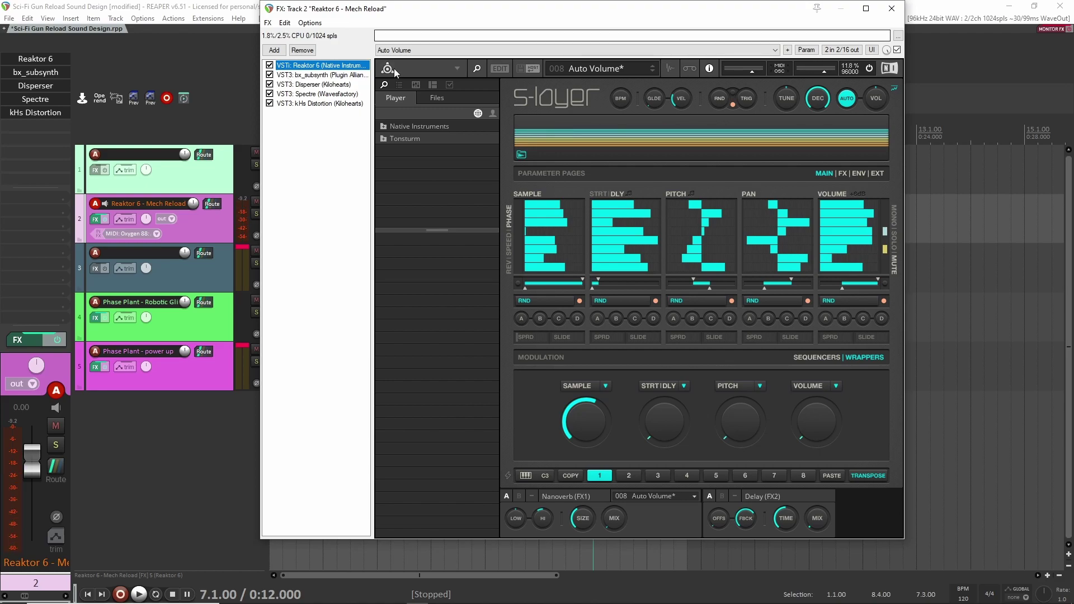
Step: Randomize the S-Layer parameters, close the effects chain and record a new take on the Mech Reload track from 9.1.00
{"action": "left_click", "coordinate": [717, 98]}
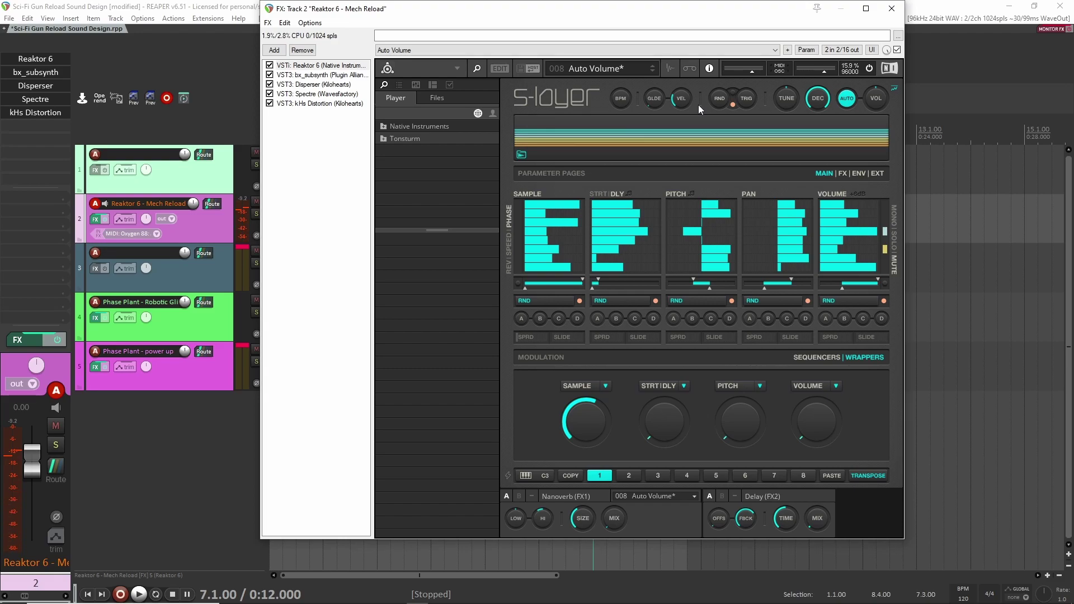
{"action": "left_click", "coordinate": [892, 8]}
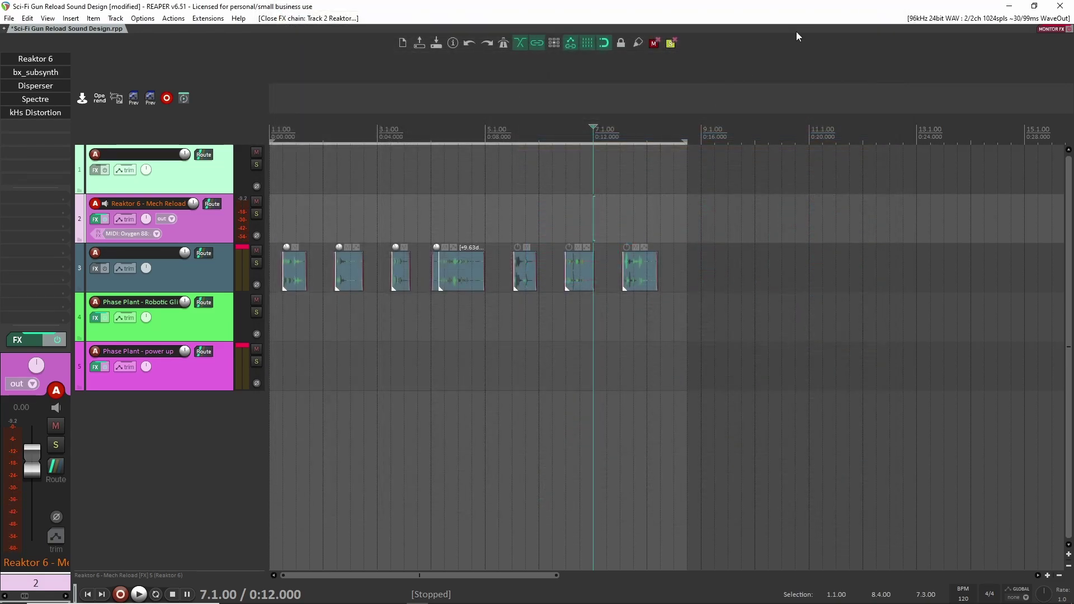
{"action": "left_click", "coordinate": [687, 273]}
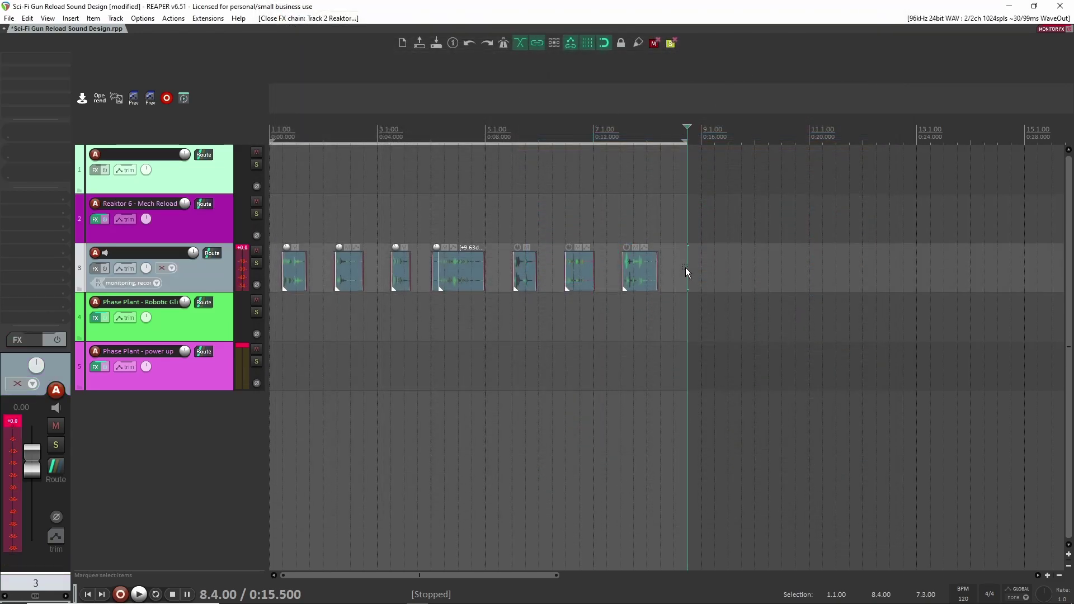
{"action": "left_click", "coordinate": [704, 227]}
{"action": "key", "text": "ctrl+r"}
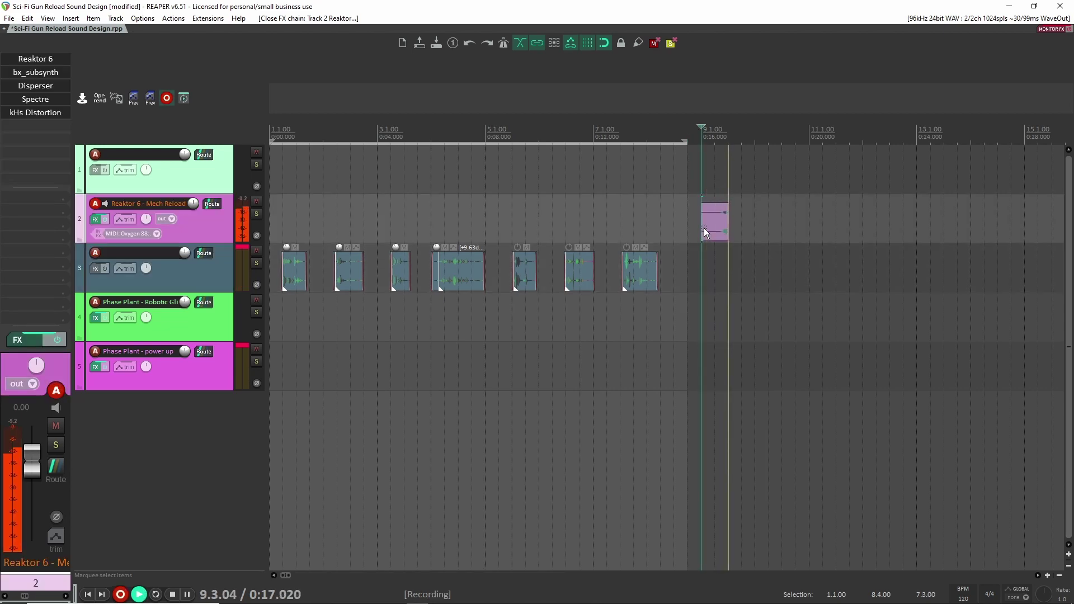
{"action": "key", "text": "space"}
Step: Move the newly recorded clip onto track 3 after the existing reload clips, starting at 8.4.00
{"action": "left_click_drag", "start_coordinate": [709, 226], "coordinate": [713, 265]}
{"action": "left_click_drag", "start_coordinate": [718, 332], "coordinate": [709, 276]}
{"action": "key", "text": "d"}
{"action": "key", "text": "Return"}
{"action": "left_click", "coordinate": [673, 328]}
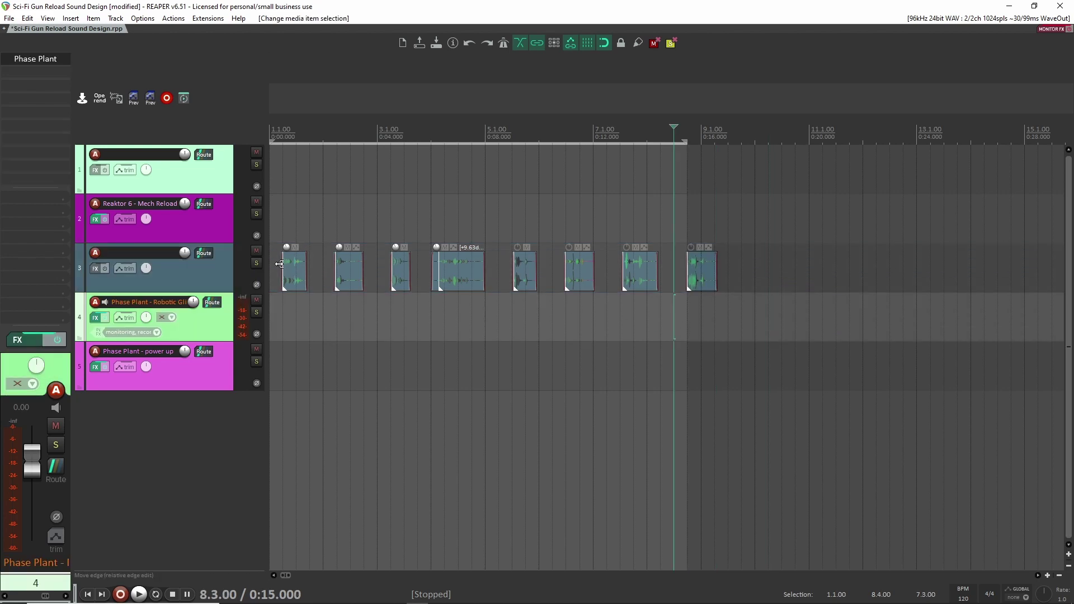
Step: Solo track 3 and audition its reload clips from several points along the timeline
{"action": "left_click", "coordinate": [281, 264]}
{"action": "left_click", "coordinate": [256, 263]}
{"action": "key", "text": "space"}
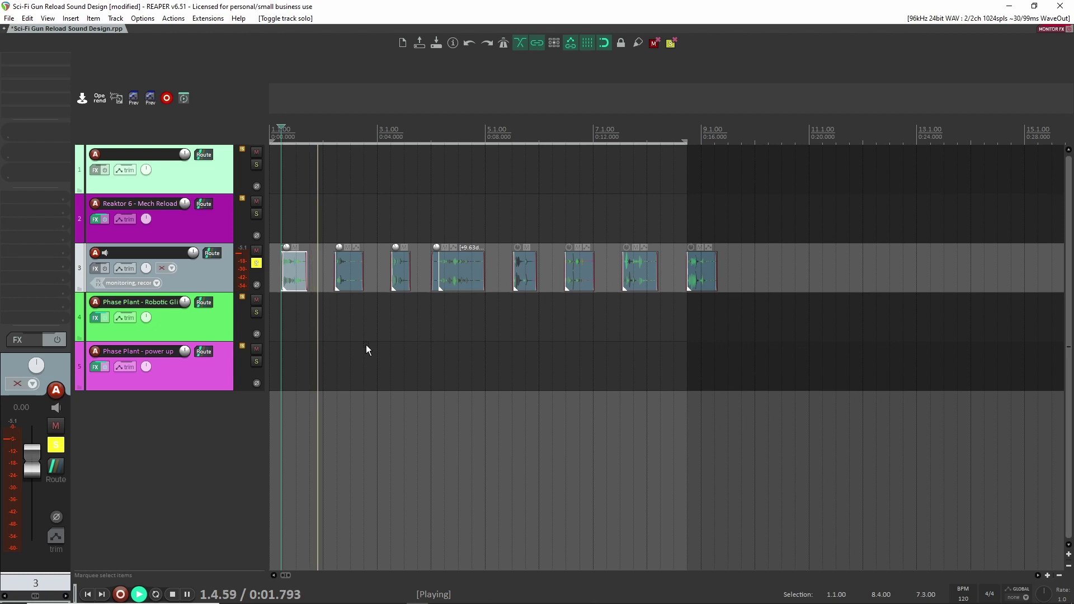
{"action": "left_click", "coordinate": [388, 273]}
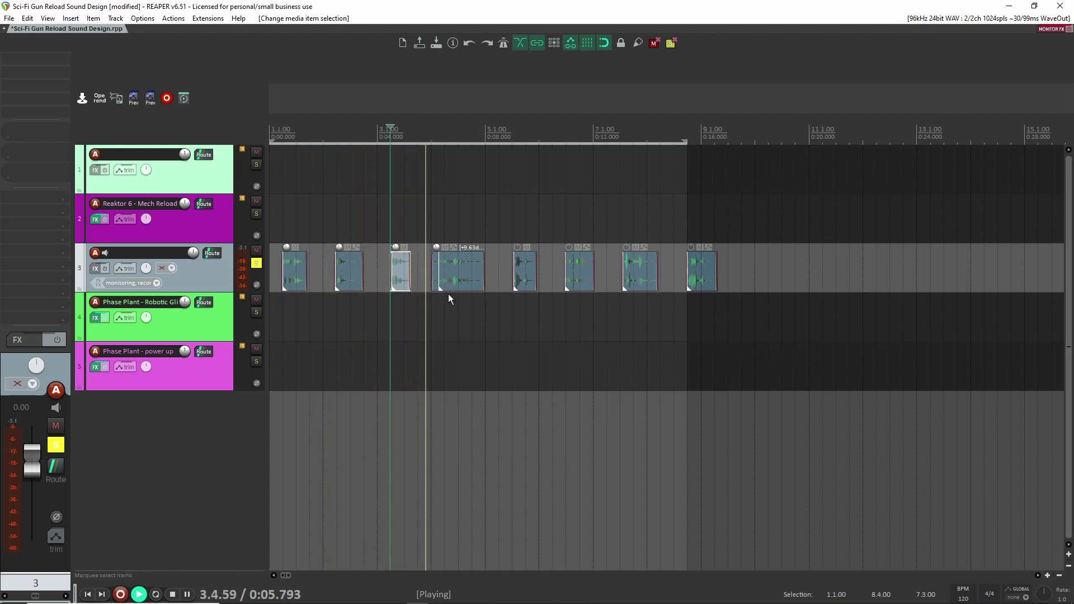
{"action": "left_click", "coordinate": [509, 274]}
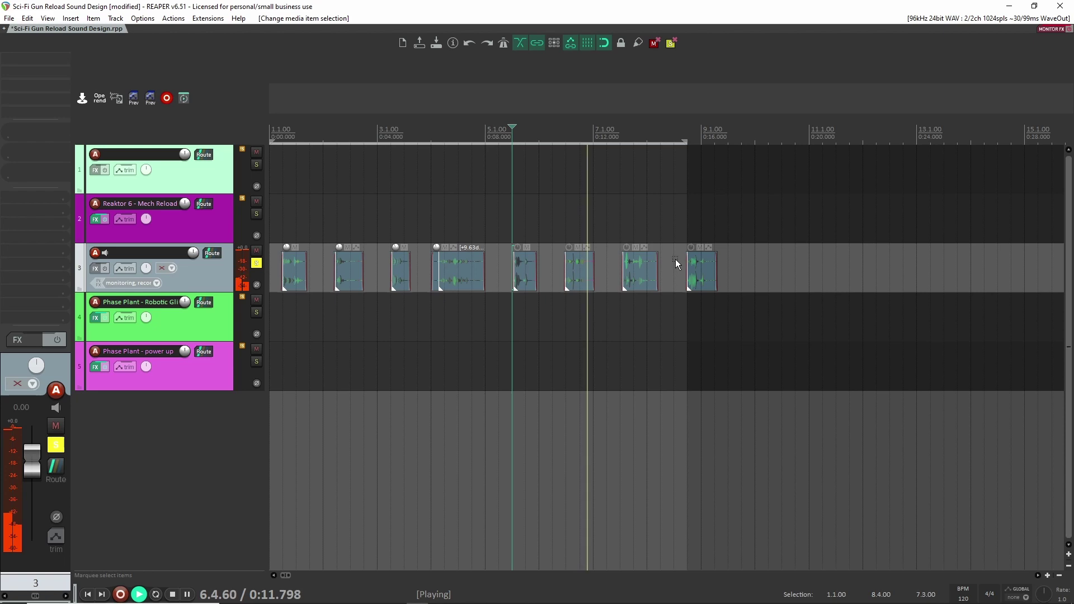
Step: Extend the time selection to 9.2.00 and mute track 3 instead of soloing it
{"action": "left_click_drag", "start_coordinate": [687, 143], "coordinate": [714, 143]}
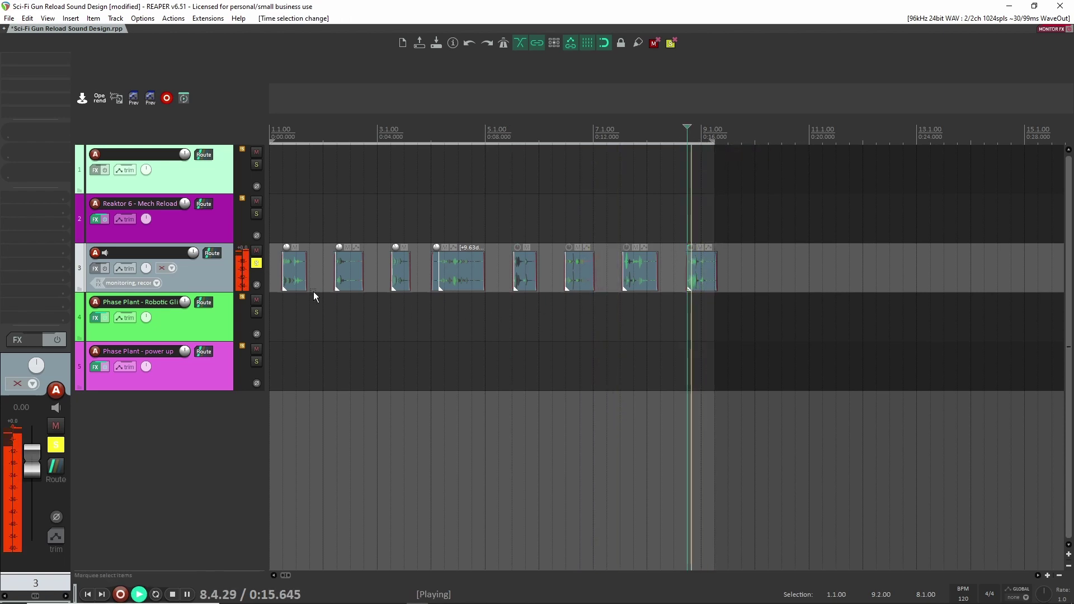
{"action": "key", "text": "space"}
{"action": "key", "text": "alt+s"}
{"action": "key", "text": "Home"}
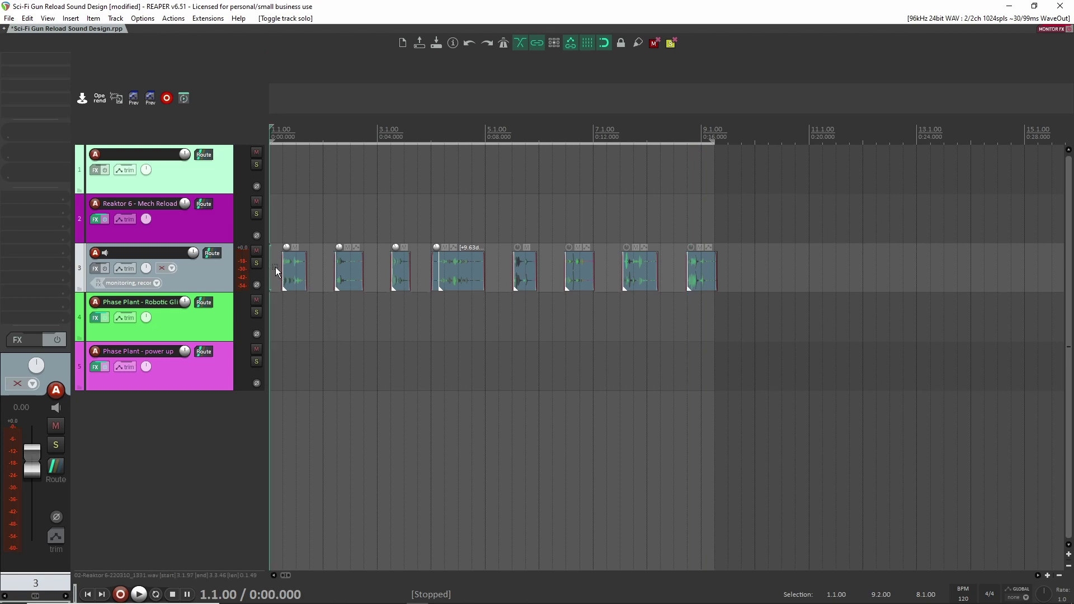
{"action": "left_click", "coordinate": [256, 250]}
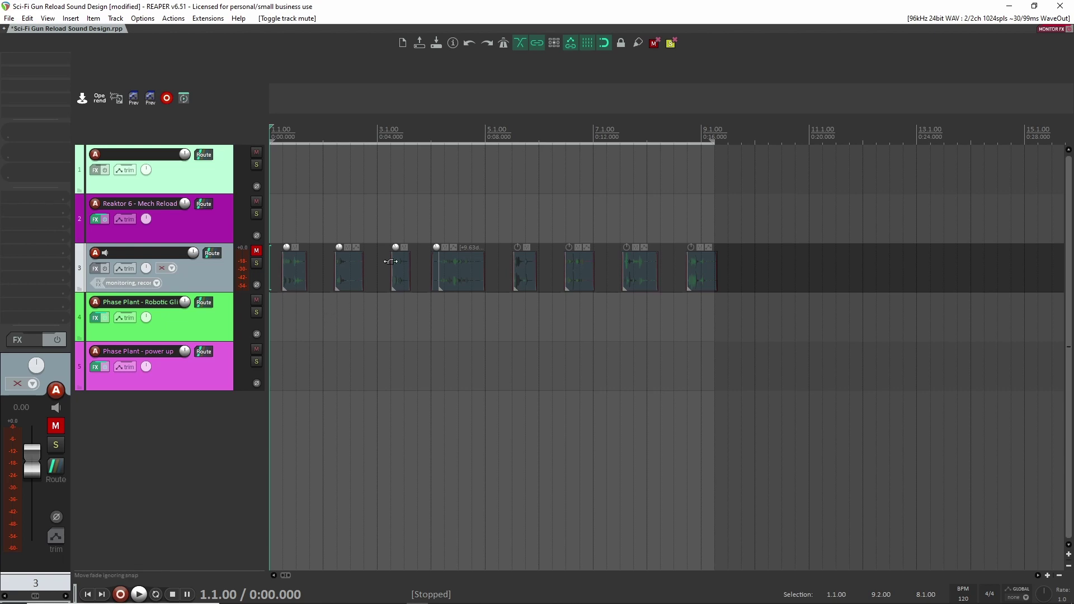
Step: Open the Phase Plant instrument on the Robotic Glitch track and reposition its window
{"action": "left_click", "coordinate": [210, 323]}
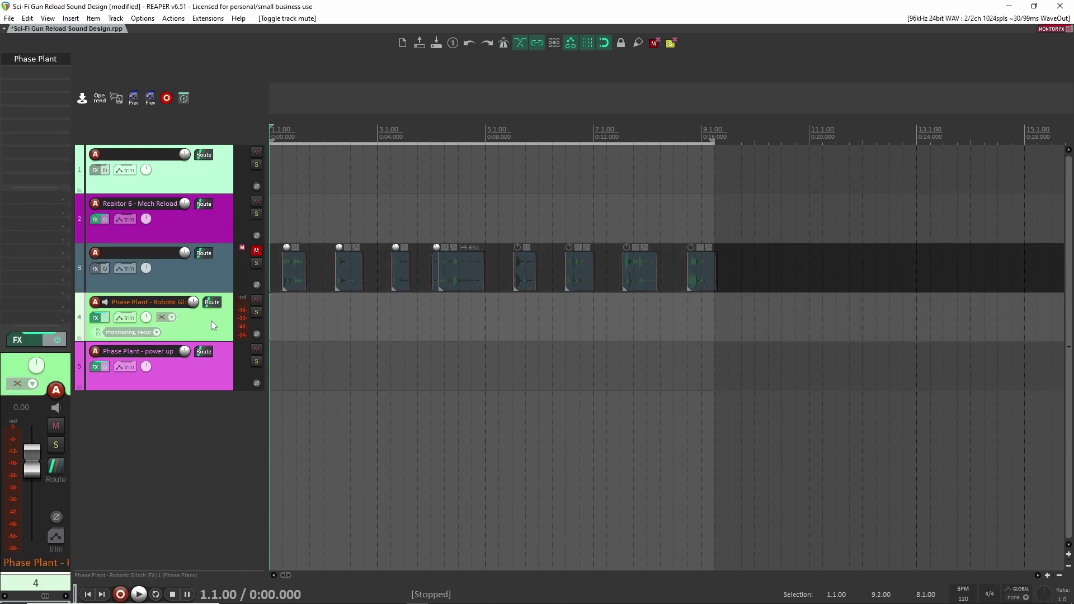
{"action": "left_click", "coordinate": [23, 59]}
{"action": "left_click_drag", "start_coordinate": [400, 35], "coordinate": [550, 17]}
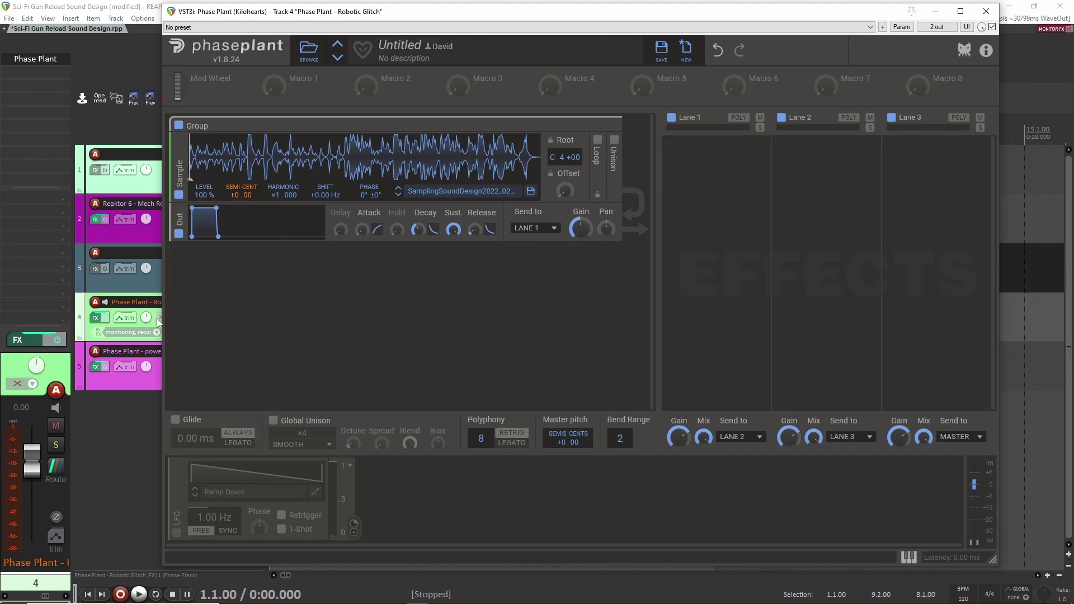
Step: Reposition the Robotic Glitch instrument window and lengthen the release of the output envelope
{"action": "left_click_drag", "start_coordinate": [469, 11], "coordinate": [526, 12]}
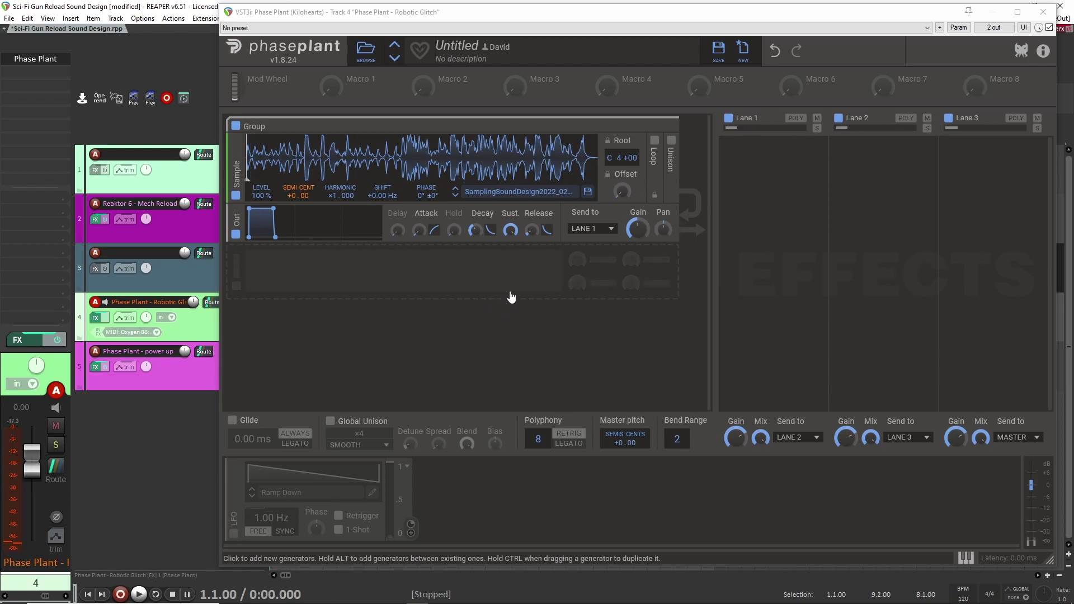
{"action": "left_click", "coordinate": [479, 209]}
{"action": "left_click_drag", "start_coordinate": [532, 229], "coordinate": [531, 226]}
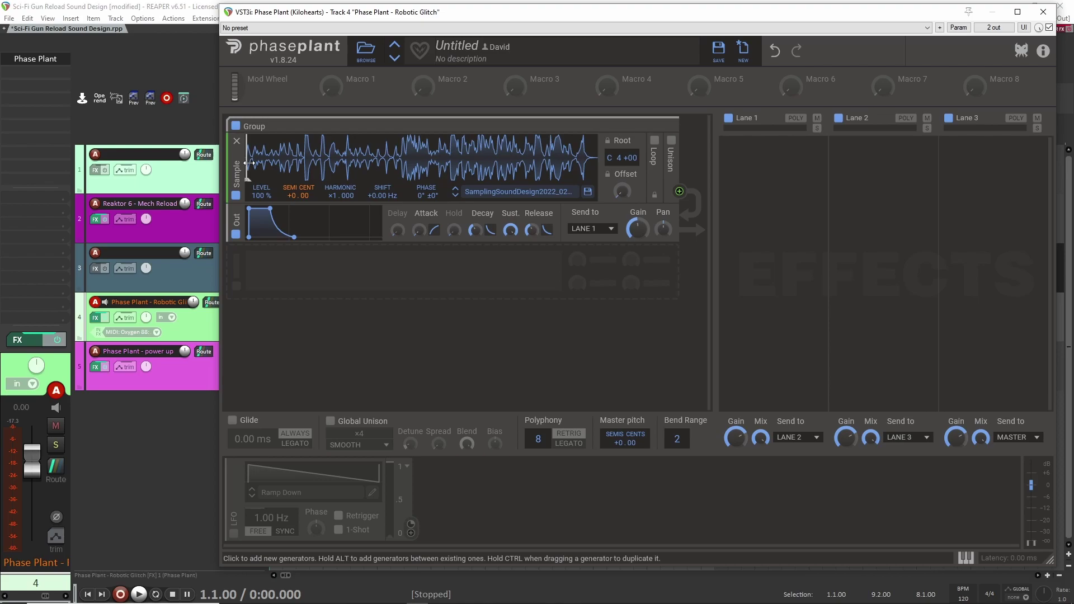
Step: Move the sample's start offset to about a quarter of the way in, trying a longer attack and resetting it
{"action": "left_click_drag", "start_coordinate": [249, 162], "coordinate": [258, 166]}
{"action": "left_click_drag", "start_coordinate": [255, 161], "coordinate": [305, 173]}
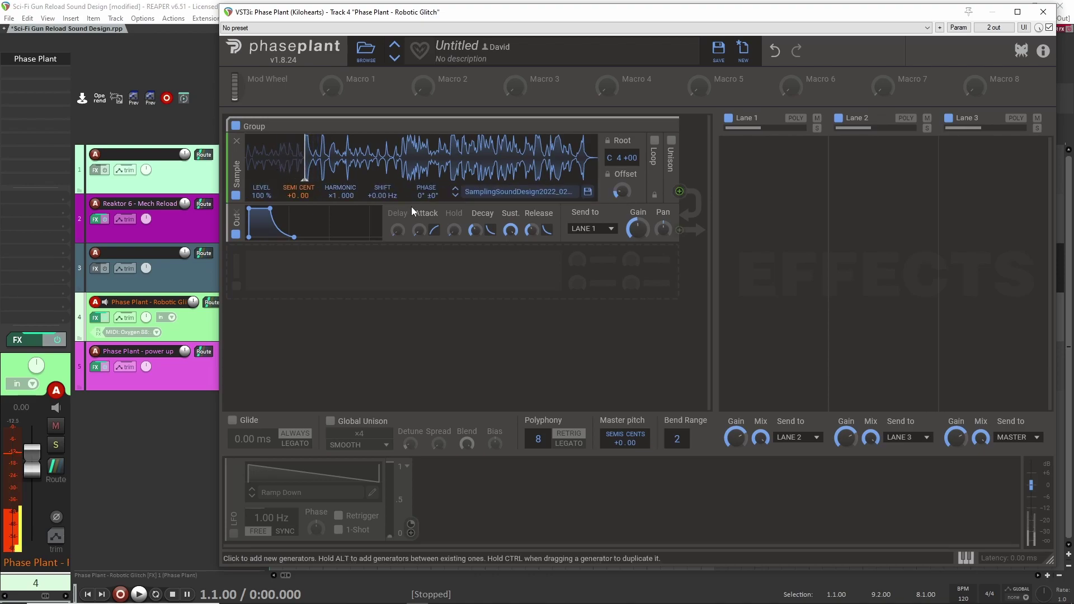
{"action": "left_click_drag", "start_coordinate": [418, 230], "coordinate": [419, 235]}
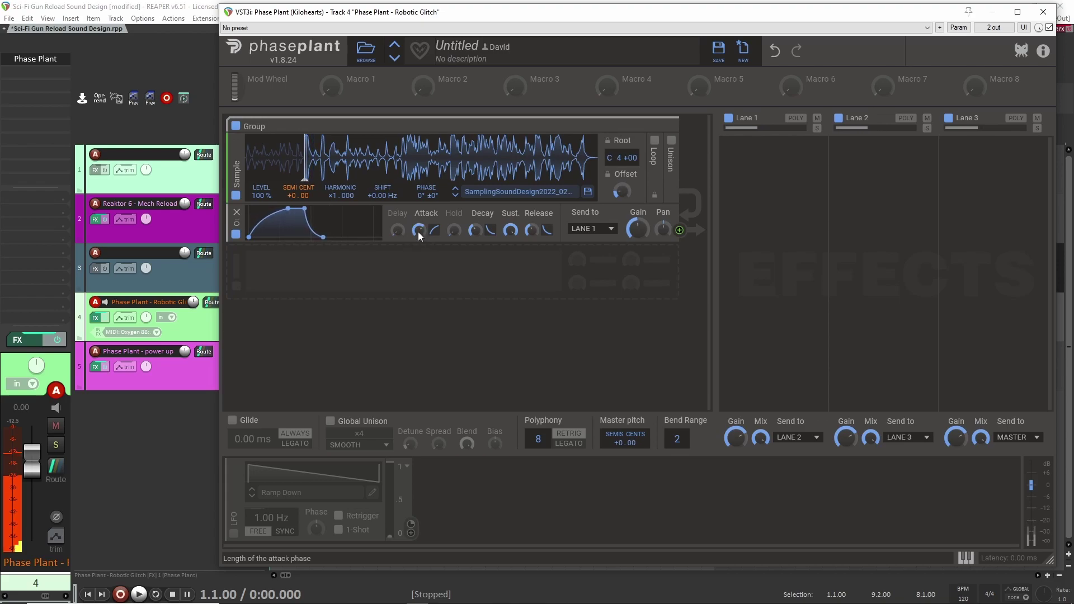
{"action": "double_click", "coordinate": [418, 232]}
{"action": "left_click_drag", "start_coordinate": [307, 162], "coordinate": [332, 161]}
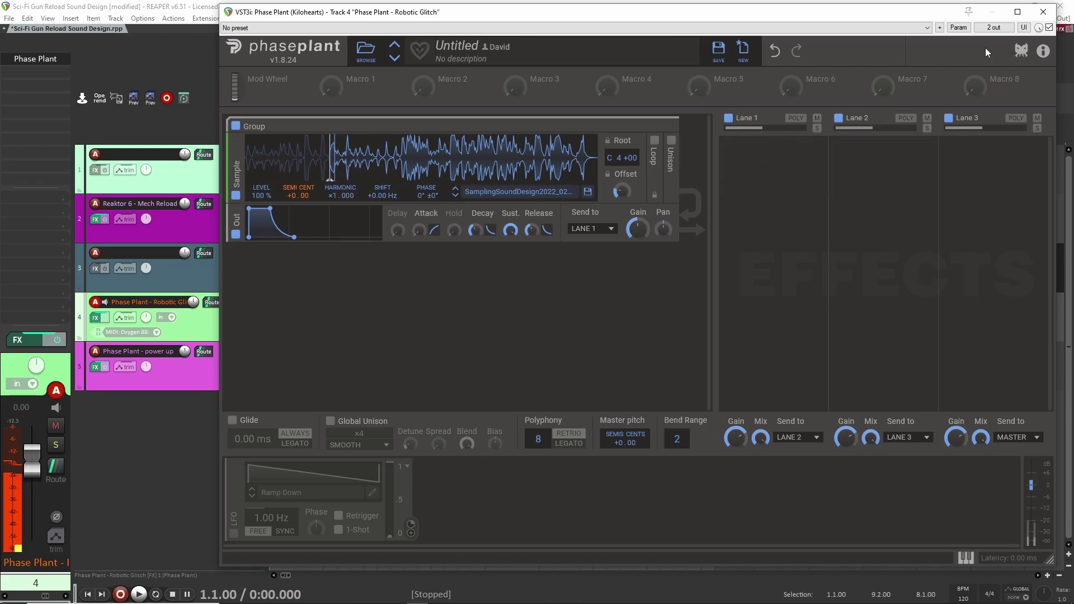
Step: Close the instrument and record a take of about two seconds on the Robotic Glitch track from 1.1.00, recording the track's output
{"action": "left_click", "coordinate": [1043, 12]}
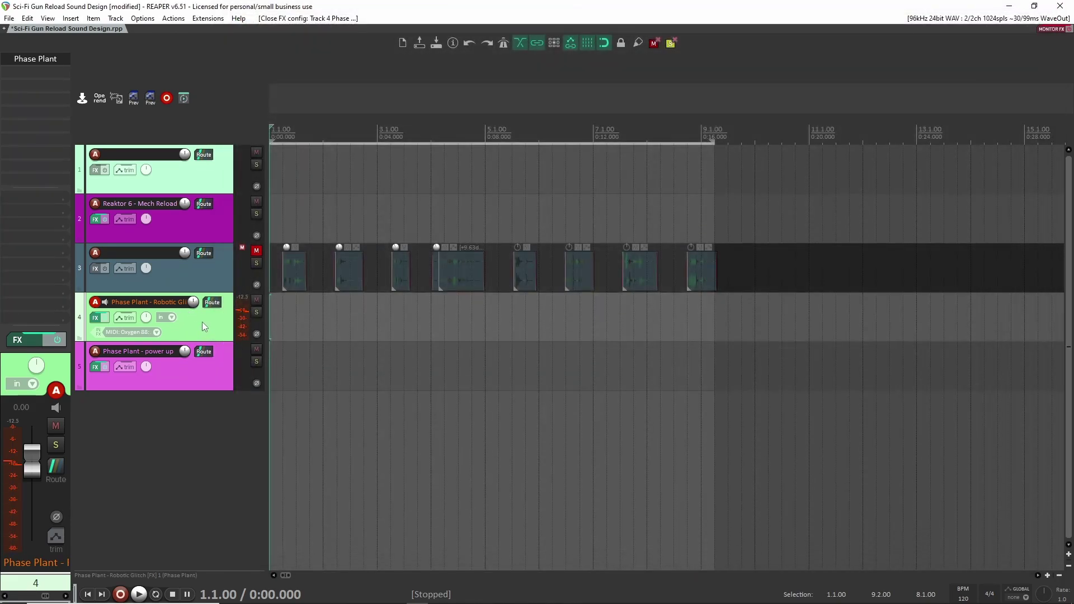
{"action": "key", "text": "ctrl+r"}
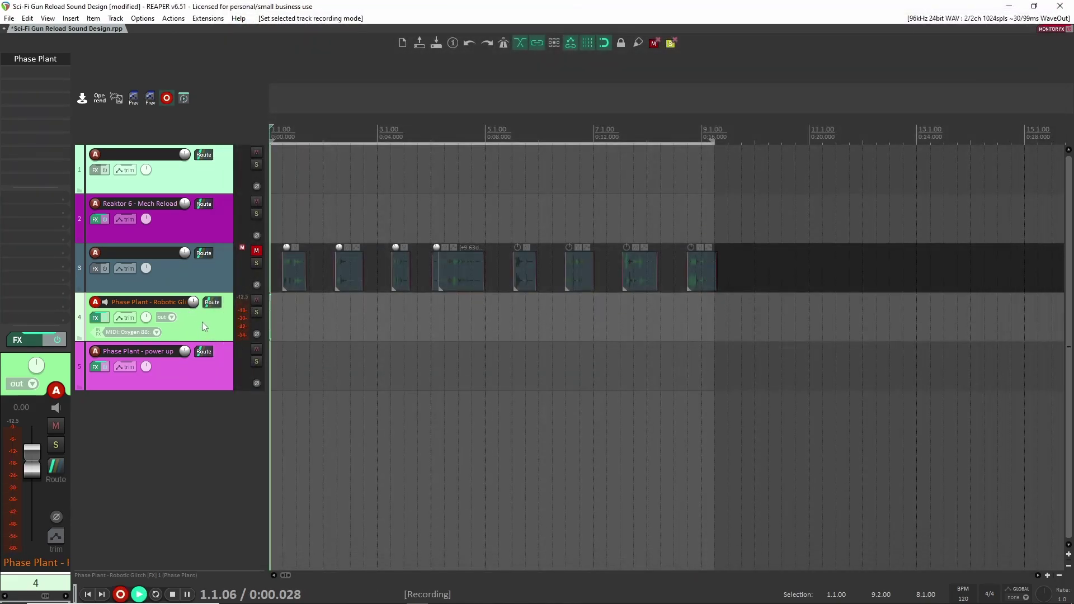
{"action": "key", "text": "space"}
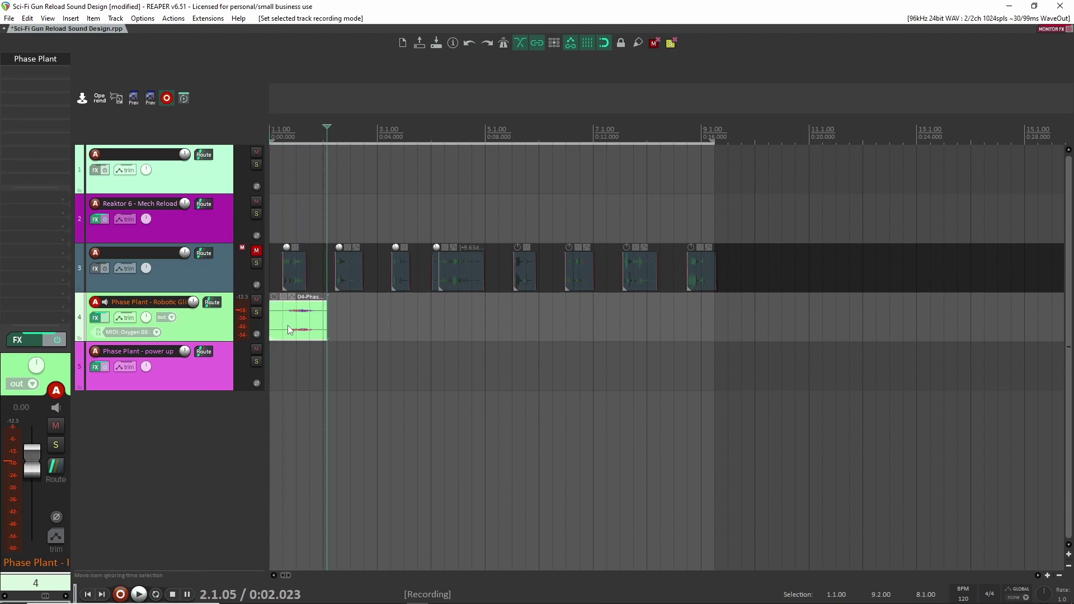
Step: Reopen Robotic Glitch's Phase Plant, return the sample offset to zero and enable a Reverse loop covering about 84% of the sample
{"action": "left_click", "coordinate": [34, 59]}
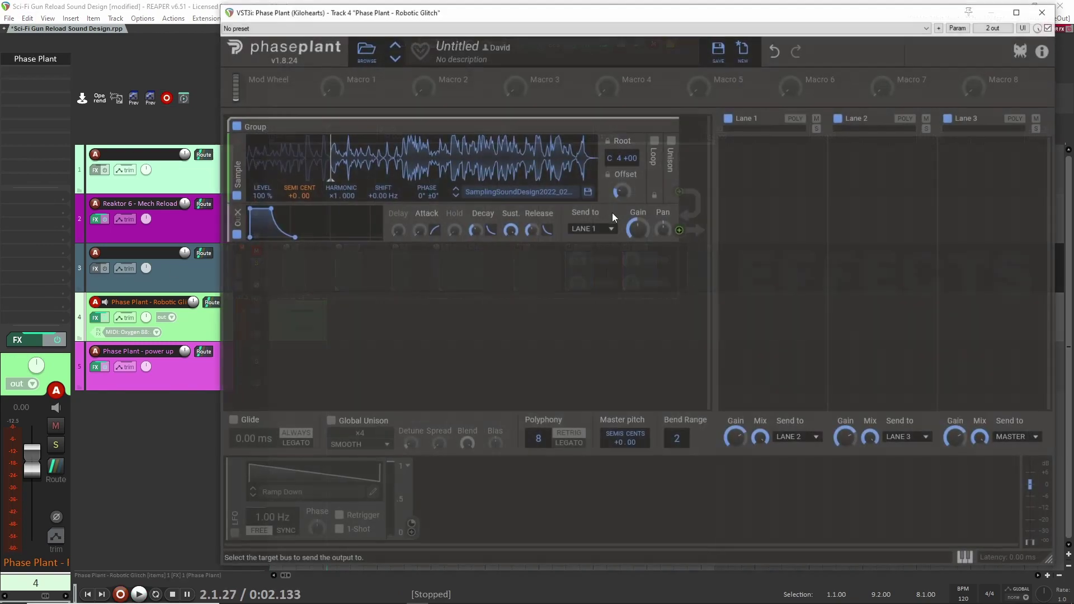
{"action": "left_click_drag", "start_coordinate": [332, 161], "coordinate": [574, 168]}
{"action": "left_click", "coordinate": [654, 141]}
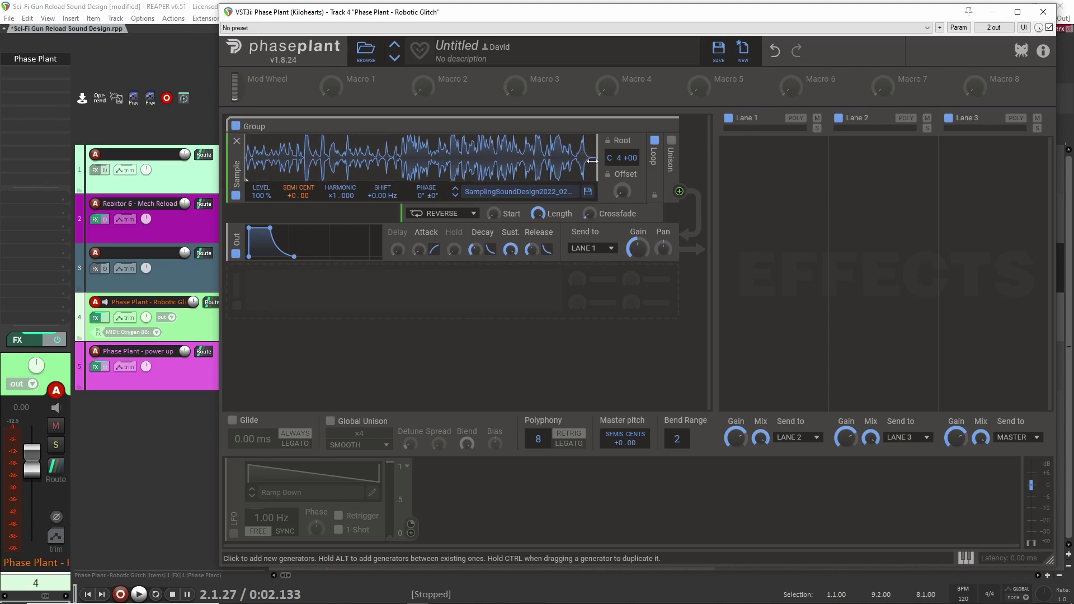
{"action": "left_click_drag", "start_coordinate": [579, 151], "coordinate": [471, 171]}
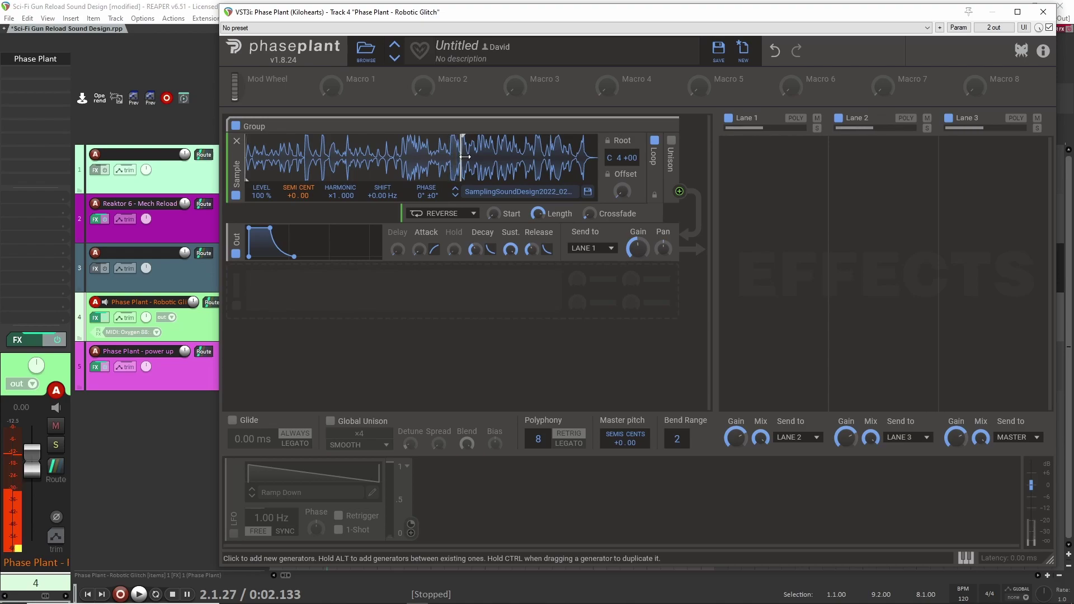
{"action": "mouse_move", "coordinate": [465, 157]}
{"action": "left_mouse_down"}
{"action": "mouse_move", "coordinate": [566, 162]}
{"action": "mouse_move", "coordinate": [541, 161]}
{"action": "left_mouse_up"}
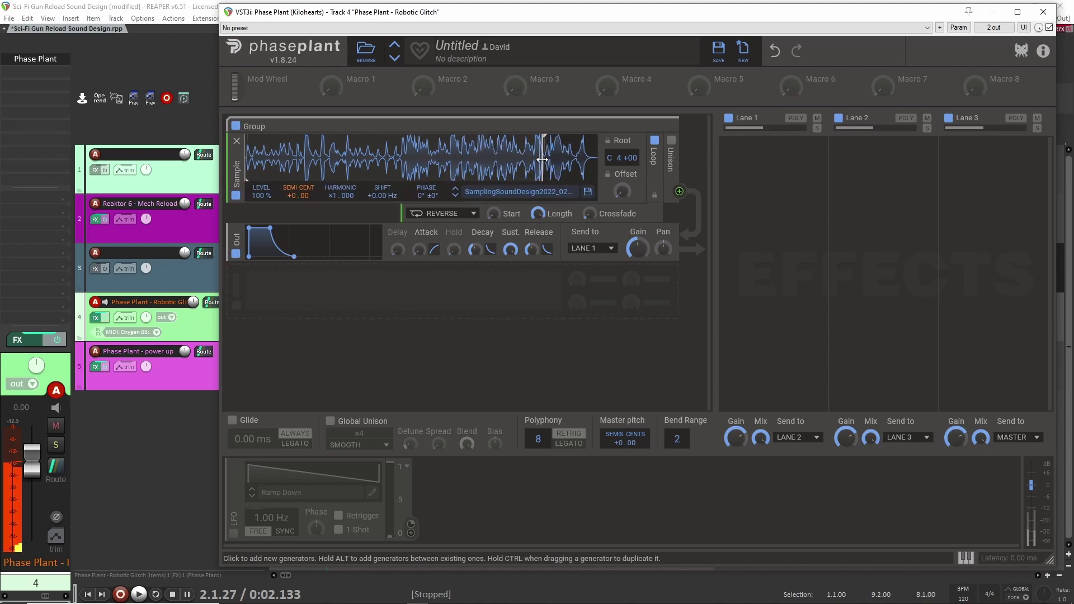
Step: Record a second take of about two seconds directly after the first on the Robotic Glitch track and mute both clips
{"action": "left_click", "coordinate": [1043, 12]}
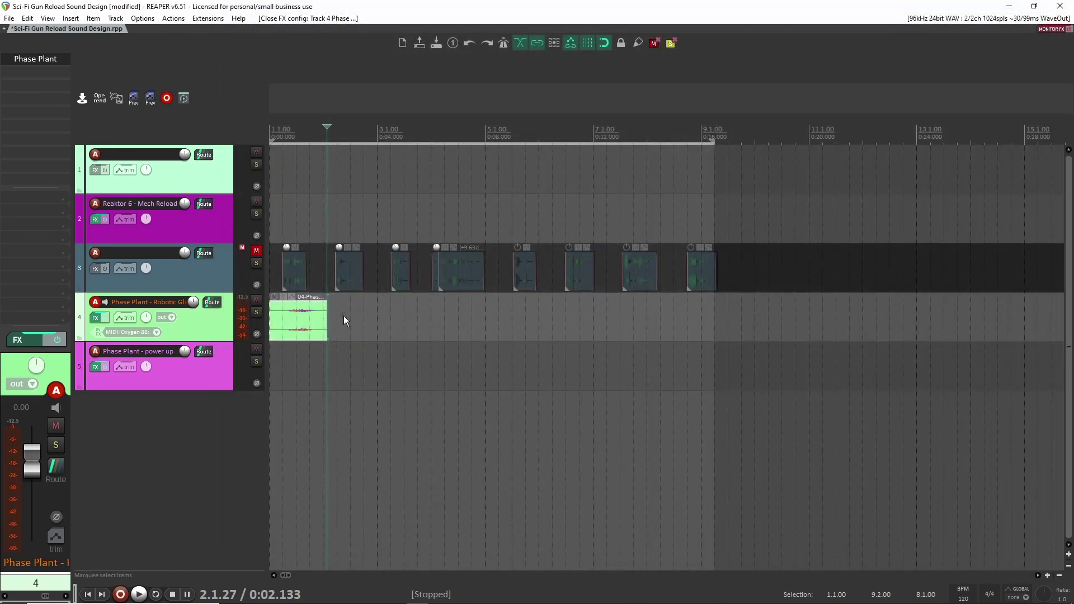
{"action": "key", "text": "ctrl+r"}
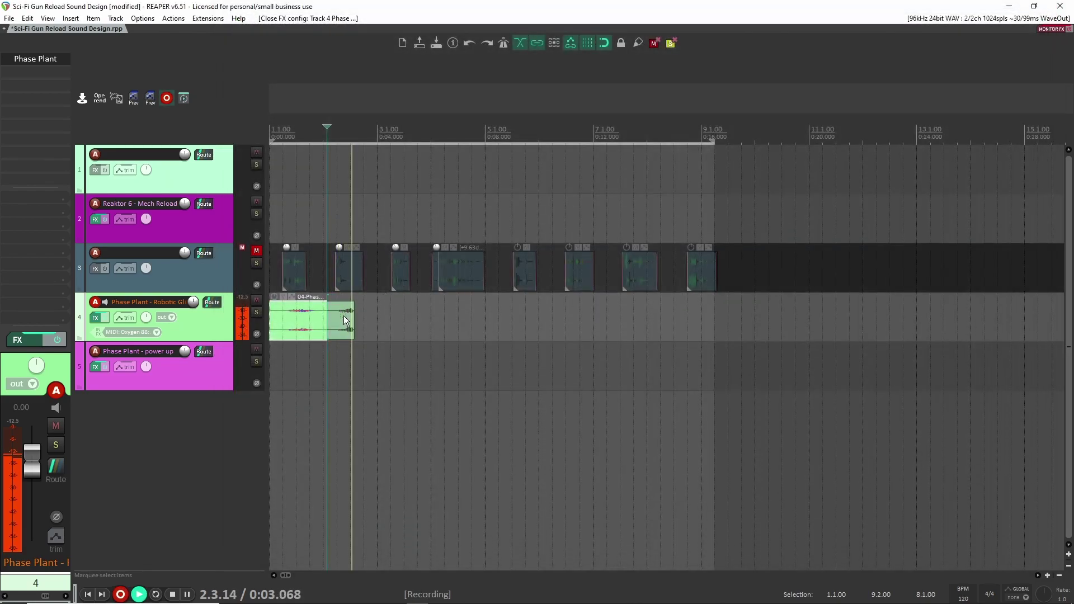
{"action": "key", "text": "space"}
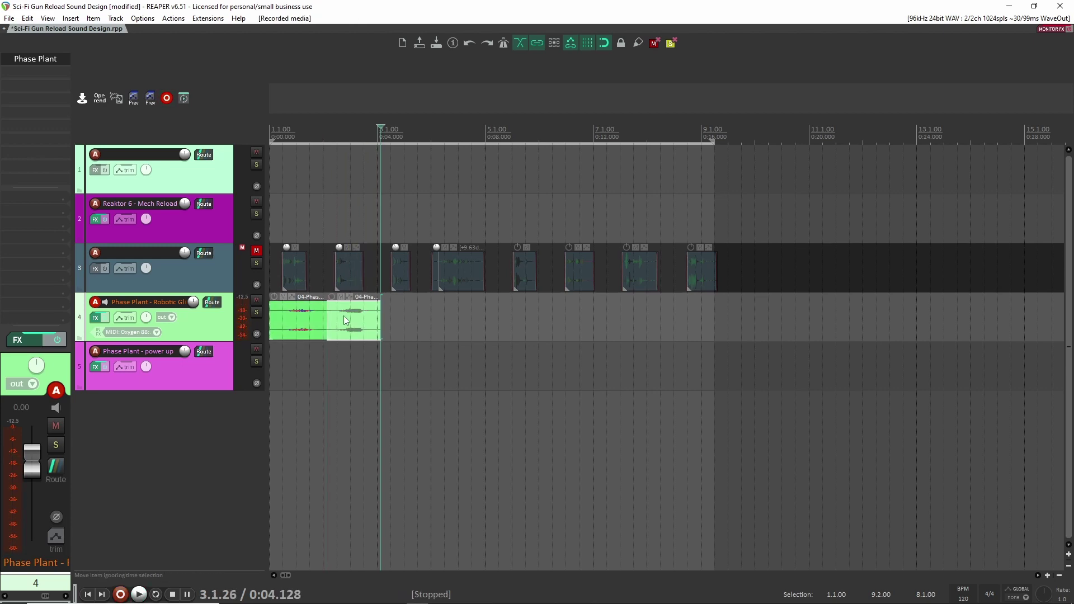
{"action": "left_click_drag", "start_coordinate": [423, 315], "coordinate": [287, 320]}
{"action": "key", "text": "u"}
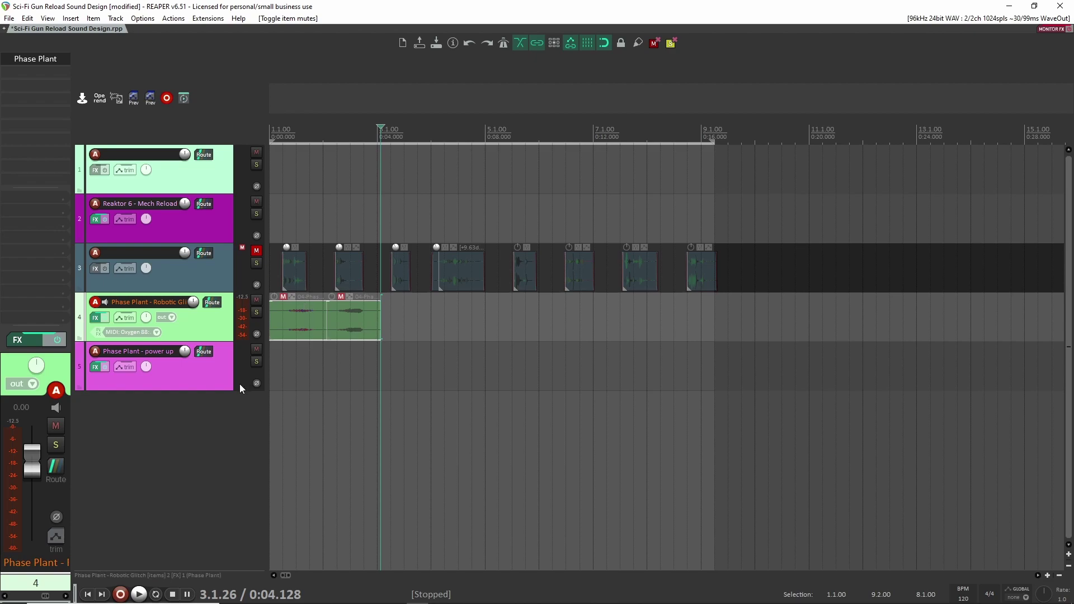
Step: Open the Phase Plant instrument on the power up track and reposition its window so the track controls stay accessible
{"action": "left_click", "coordinate": [217, 379]}
{"action": "left_click", "coordinate": [43, 59]}
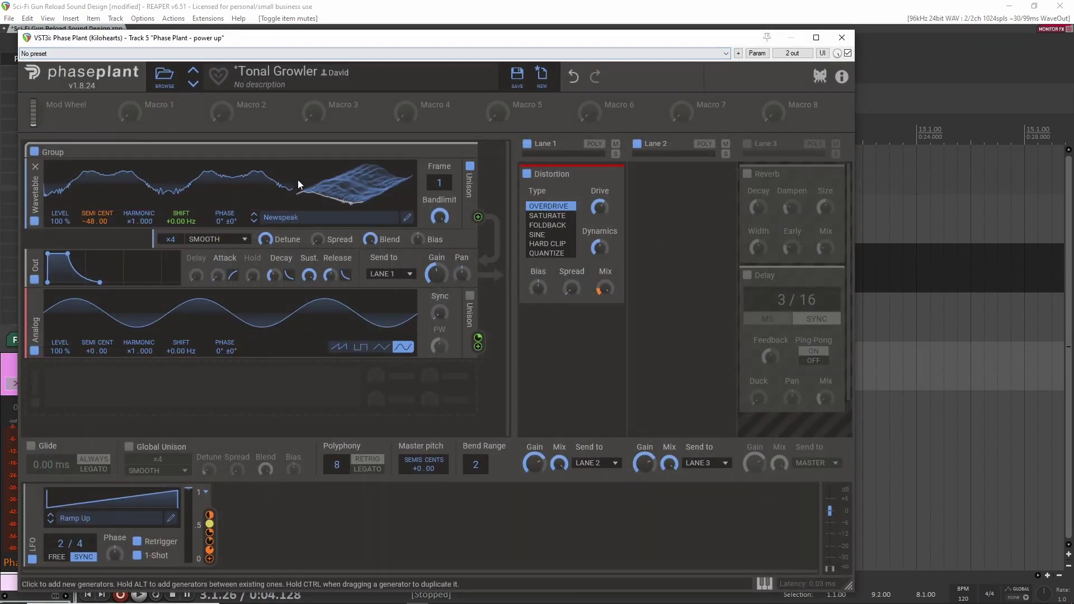
{"action": "left_click_drag", "start_coordinate": [354, 42], "coordinate": [526, 31]}
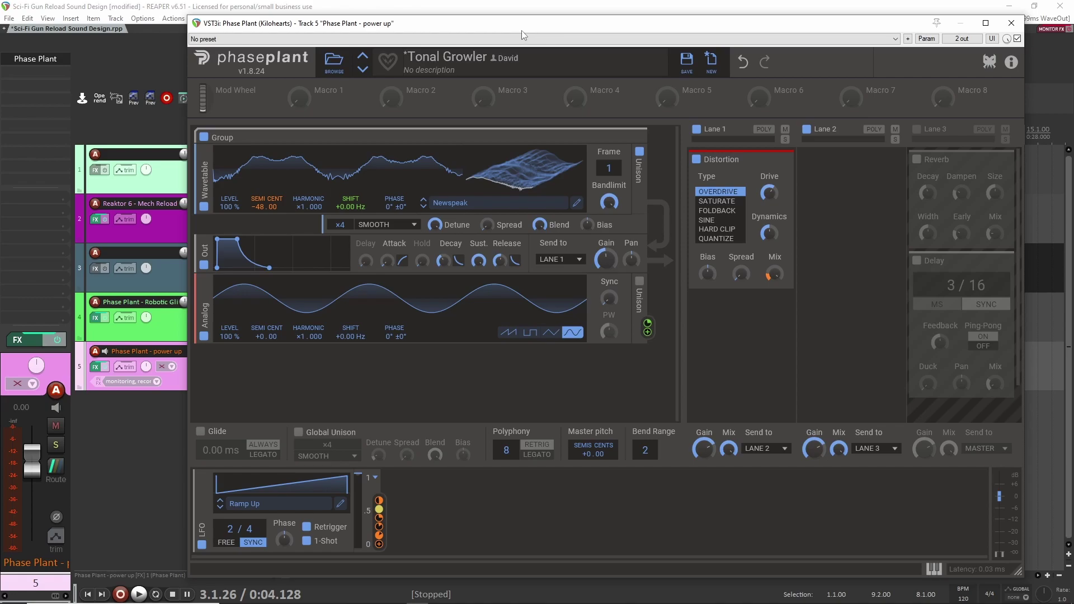
{"action": "left_click_drag", "start_coordinate": [500, 32], "coordinate": [519, 19]}
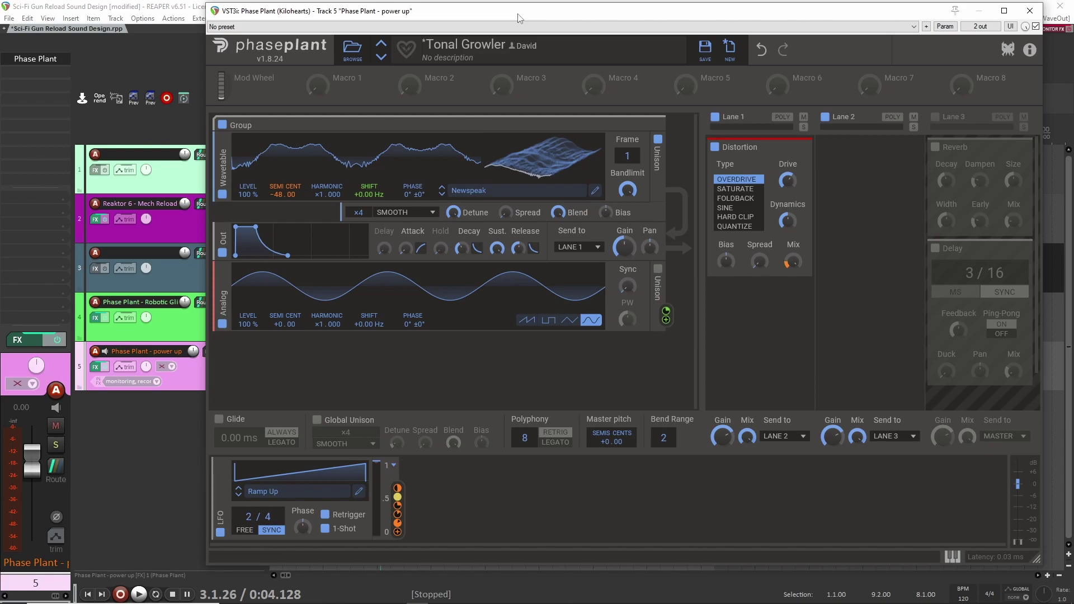
Step: Set the power up track's MIDI input to Oxygen 88 on all channels
{"action": "left_click", "coordinate": [151, 382]}
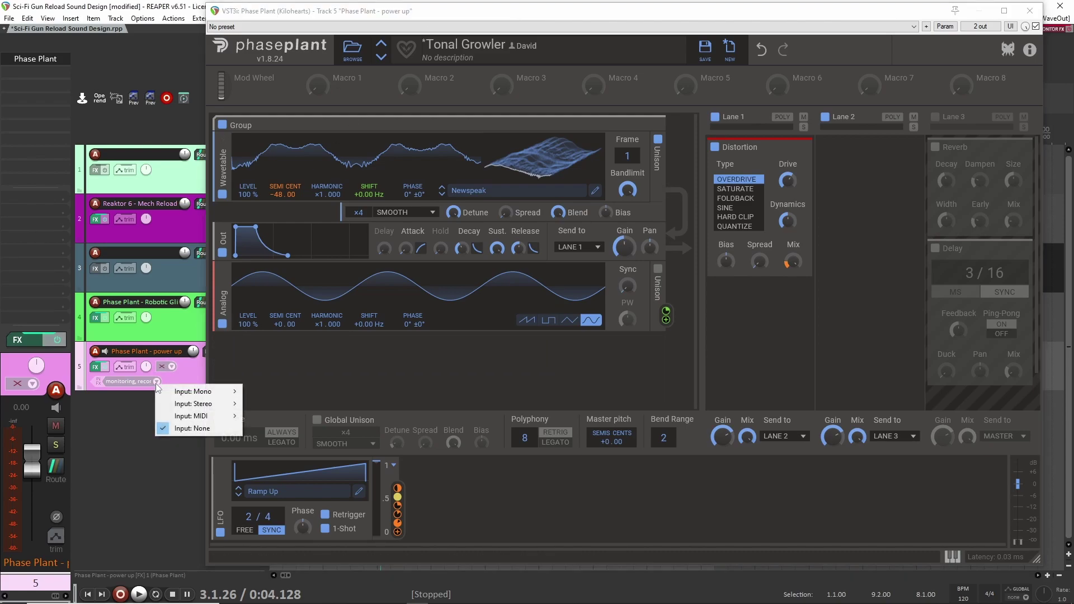
{"action": "mouse_move", "coordinate": [193, 416]}
{"action": "mouse_move", "coordinate": [280, 416]}
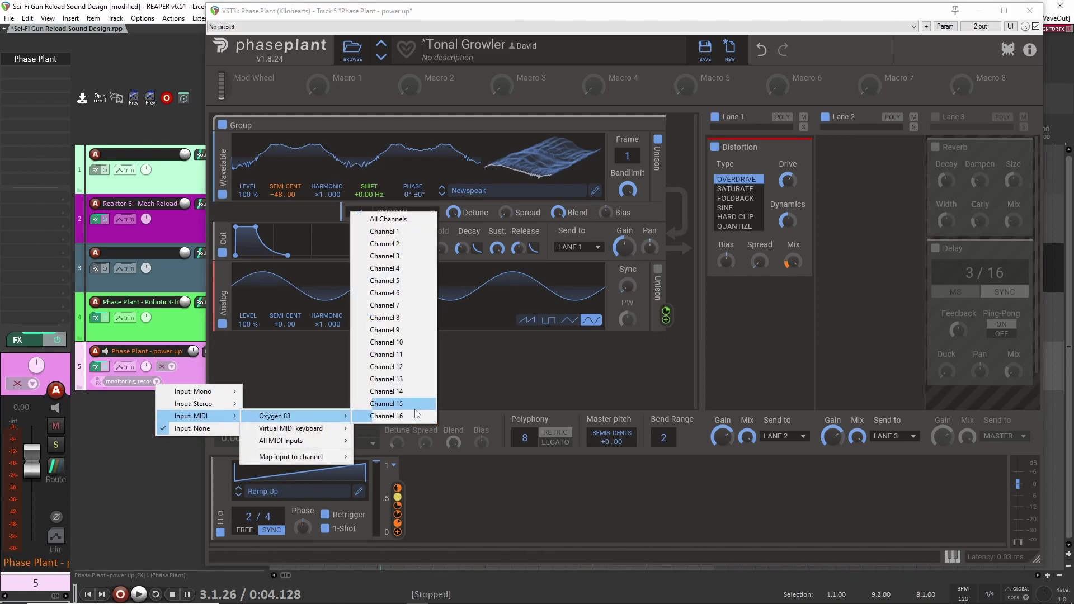
{"action": "left_click", "coordinate": [414, 225]}
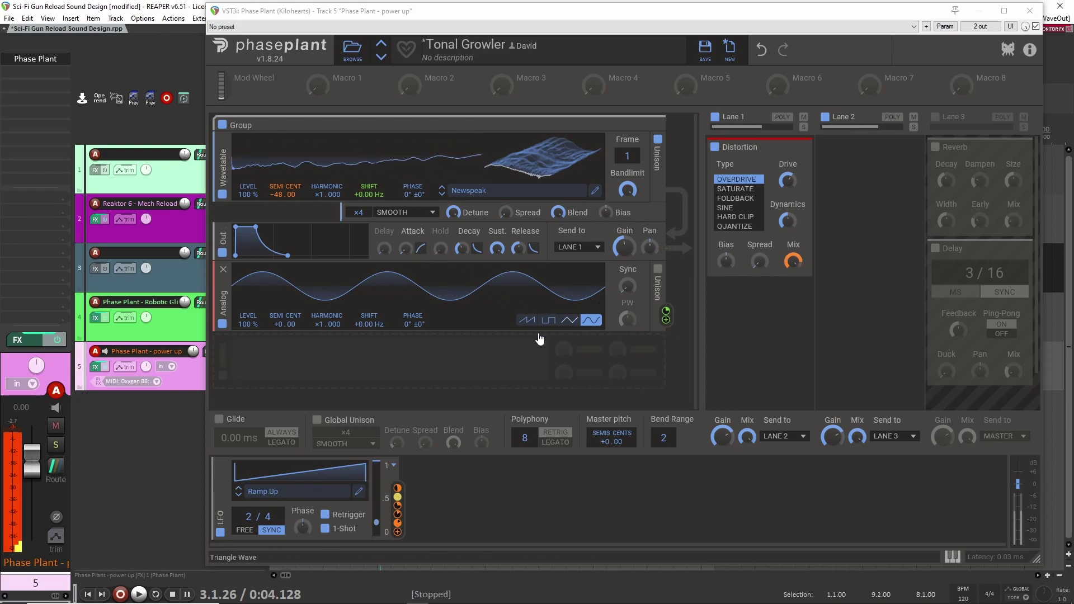
Step: Try Tonal Growler with its LFO rate at 1/4 and the Transform-tension preset with its LFO rate at 2/4
{"action": "left_click_drag", "start_coordinate": [248, 516], "coordinate": [248, 520]}
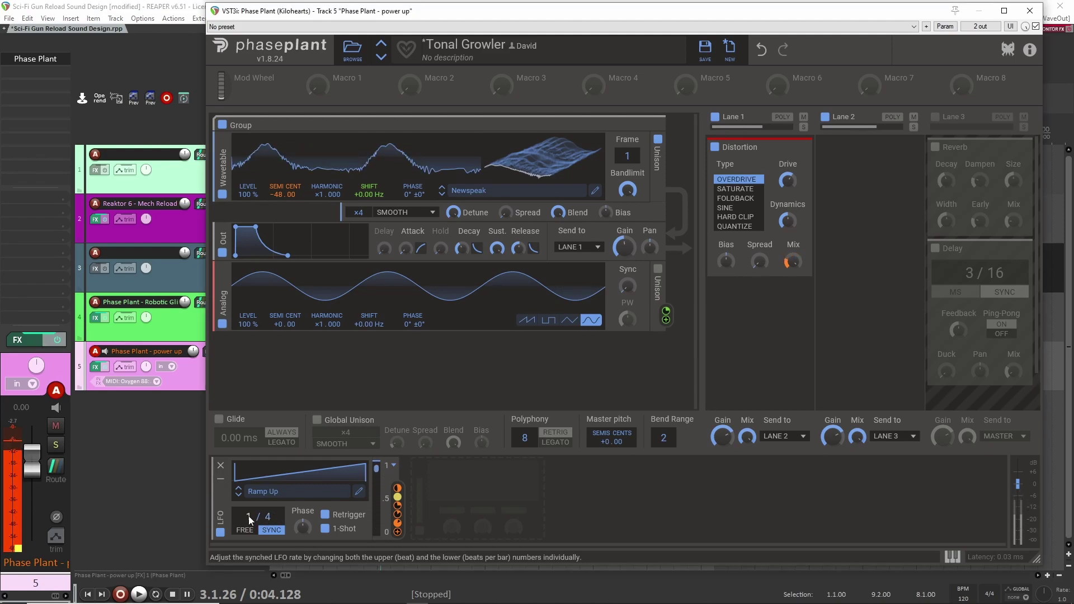
{"action": "left_click", "coordinate": [381, 57]}
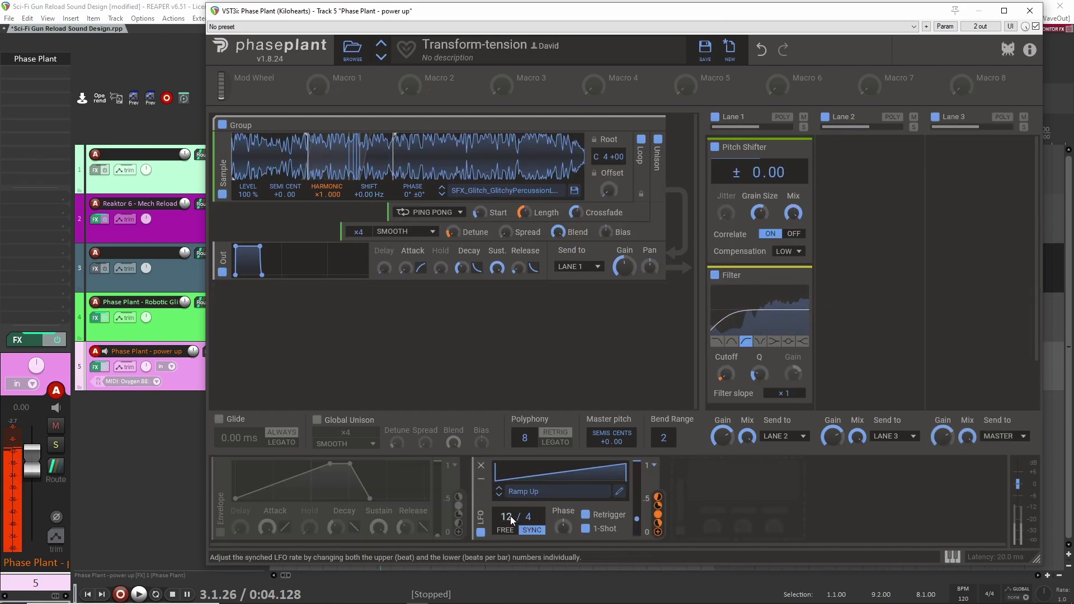
{"action": "left_click_drag", "start_coordinate": [509, 514], "coordinate": [510, 515]}
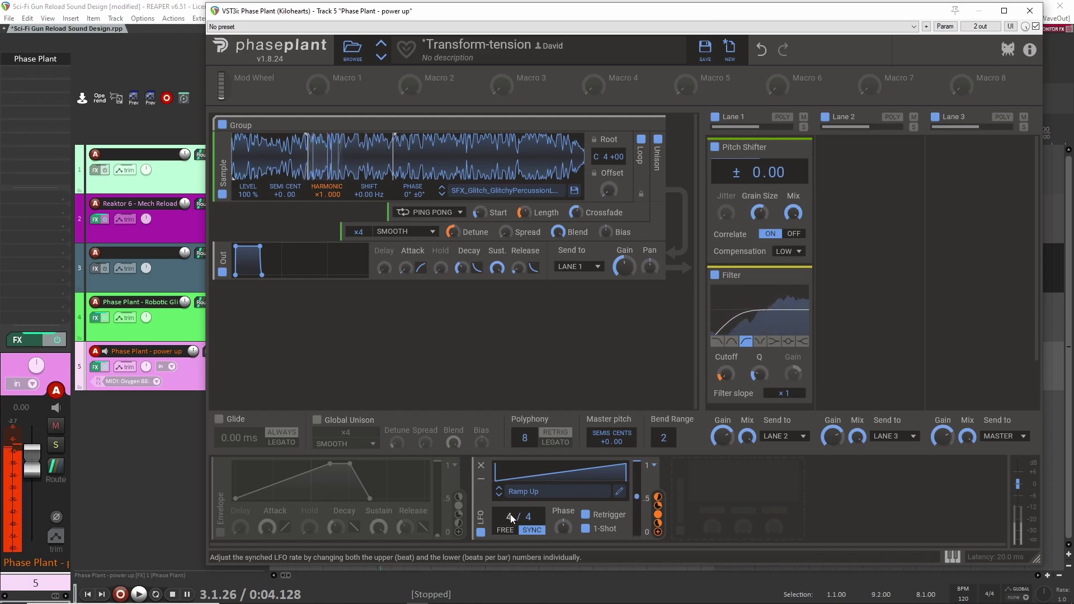
{"action": "scroll", "coordinate": [510, 515], "scroll_direction": "down", "scroll_amount": 3}
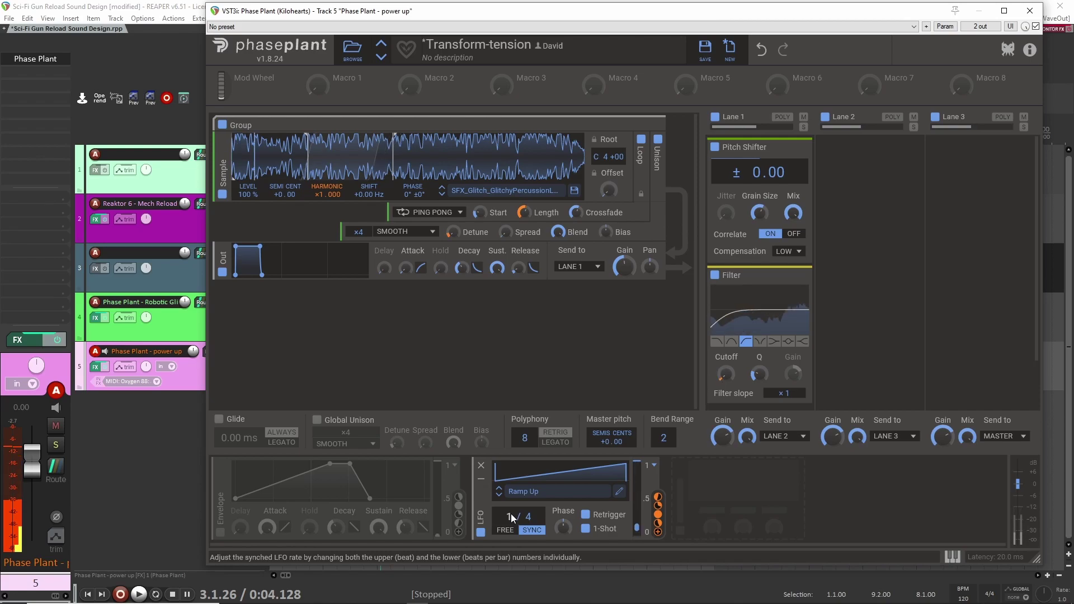
{"action": "scroll", "coordinate": [504, 515], "scroll_direction": "up", "scroll_amount": 3}
{"action": "scroll", "coordinate": [509, 517], "scroll_direction": "down", "scroll_amount": 2}
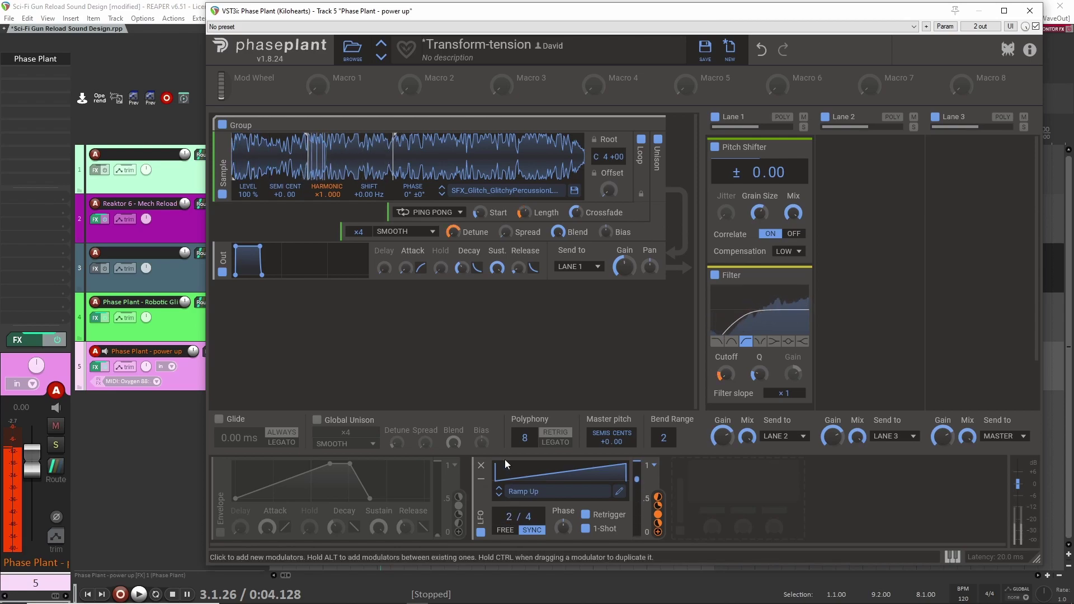
Step: Audition the broken riser preset at LFO rate 2/4, load broken riser 02 with its LFO rate at 3/4, and close the instrument
{"action": "left_click", "coordinate": [382, 59]}
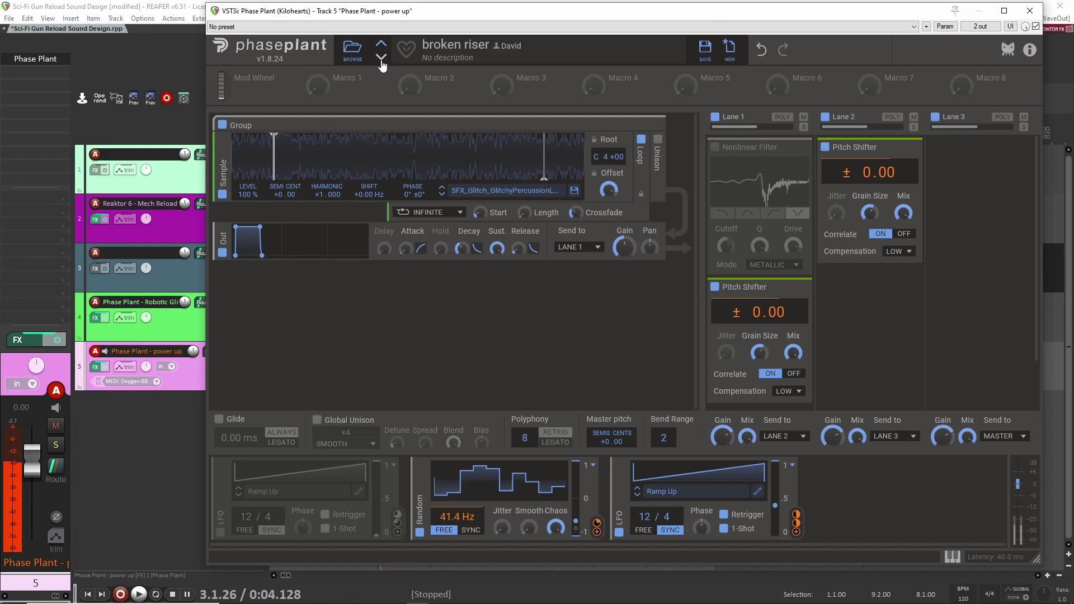
{"action": "scroll", "coordinate": [647, 518], "scroll_direction": "down", "scroll_amount": 7}
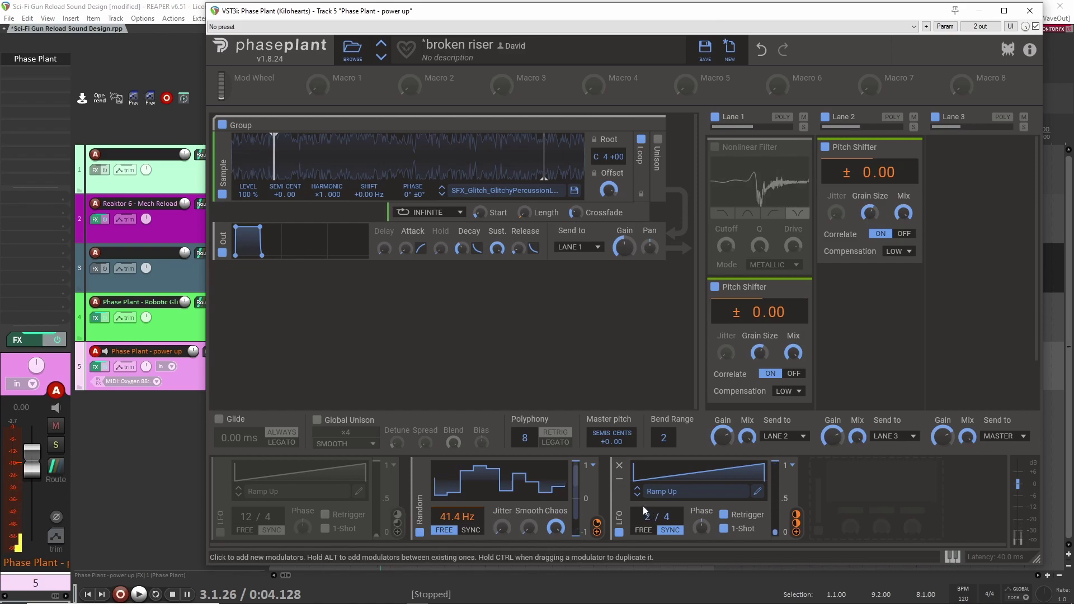
{"action": "left_click", "coordinate": [380, 57]}
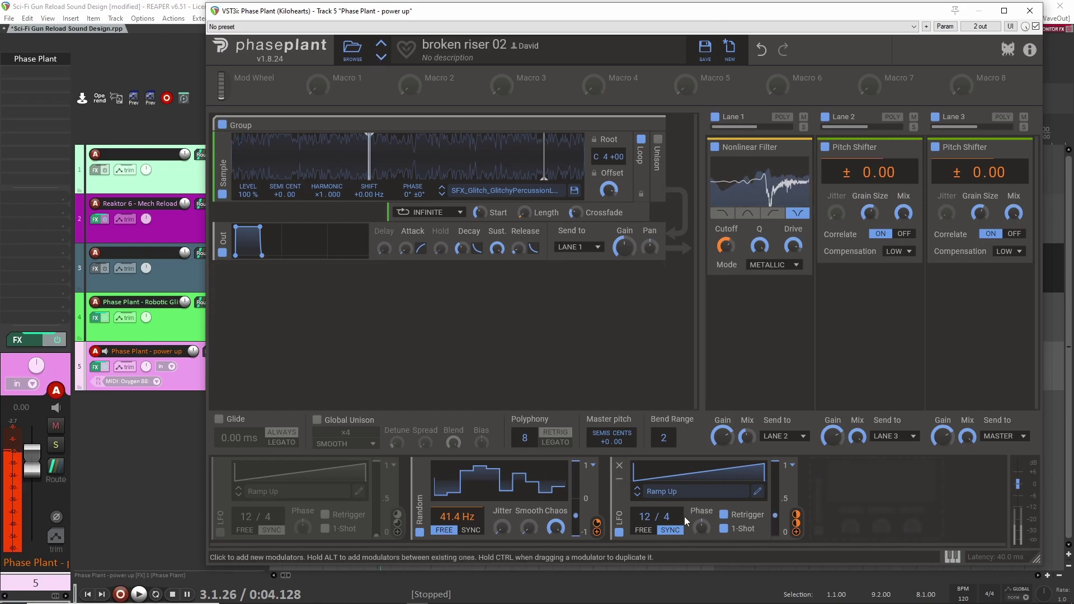
{"action": "left_click_drag", "start_coordinate": [643, 518], "coordinate": [647, 514]}
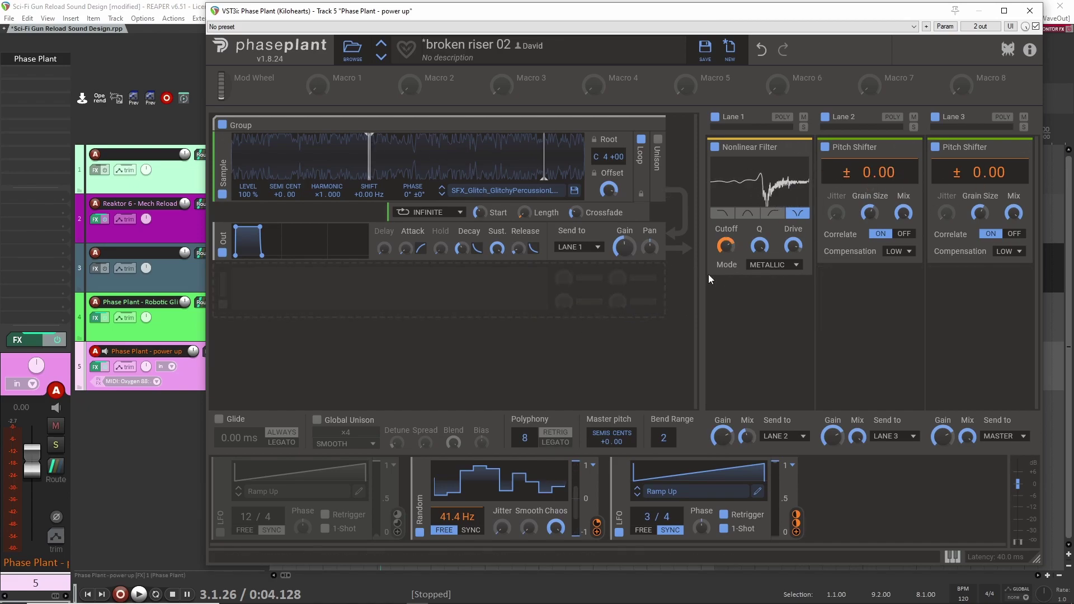
{"action": "left_click", "coordinate": [1029, 11]}
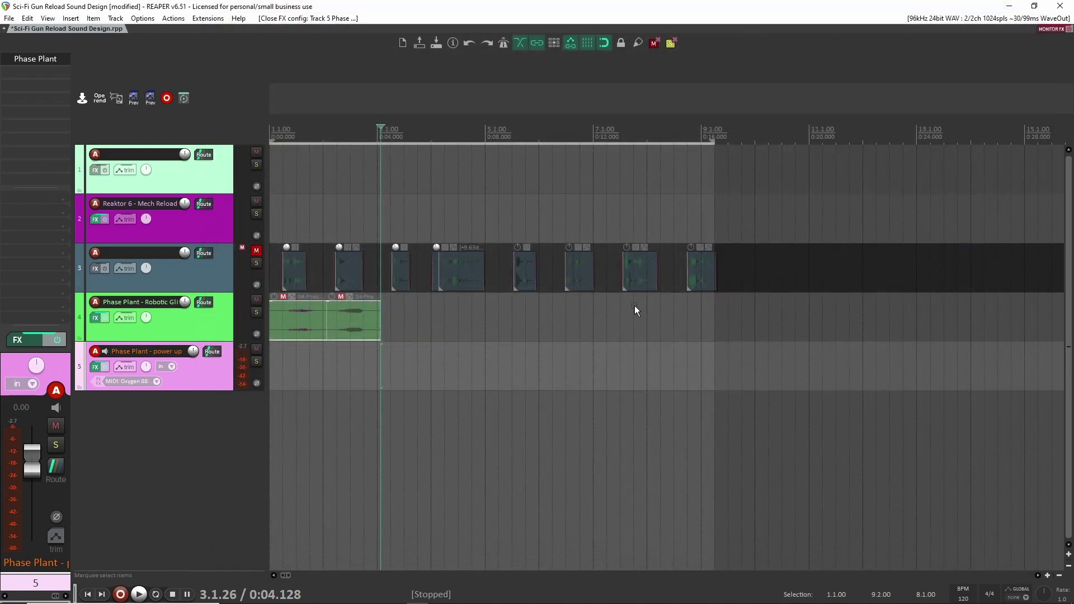
Step: Reopen the Robotic Glitch track's Phase Plant and shorten the sample's loop length to about 33%
{"action": "left_click", "coordinate": [217, 336]}
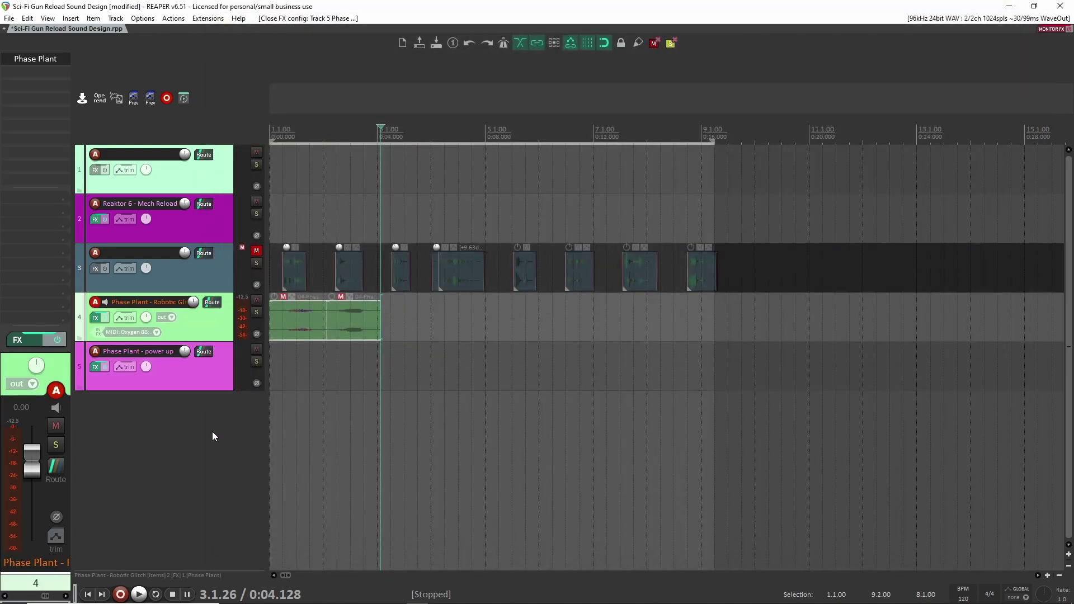
{"action": "left_click", "coordinate": [45, 59]}
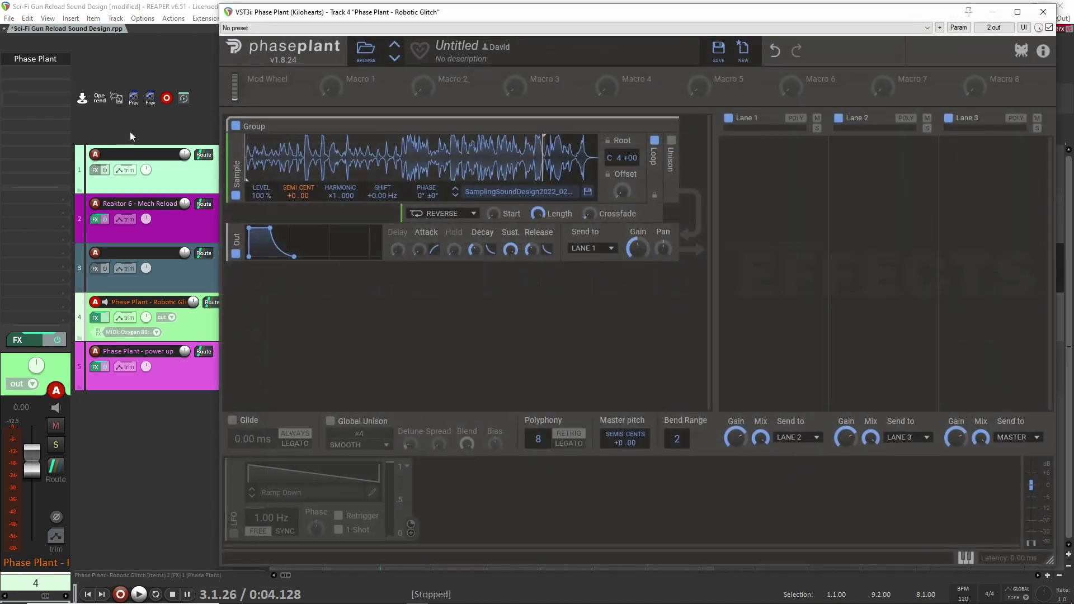
{"action": "mouse_move", "coordinate": [542, 163]}
{"action": "left_mouse_down"}
{"action": "mouse_move", "coordinate": [562, 163]}
{"action": "mouse_move", "coordinate": [364, 160]}
{"action": "left_mouse_up"}
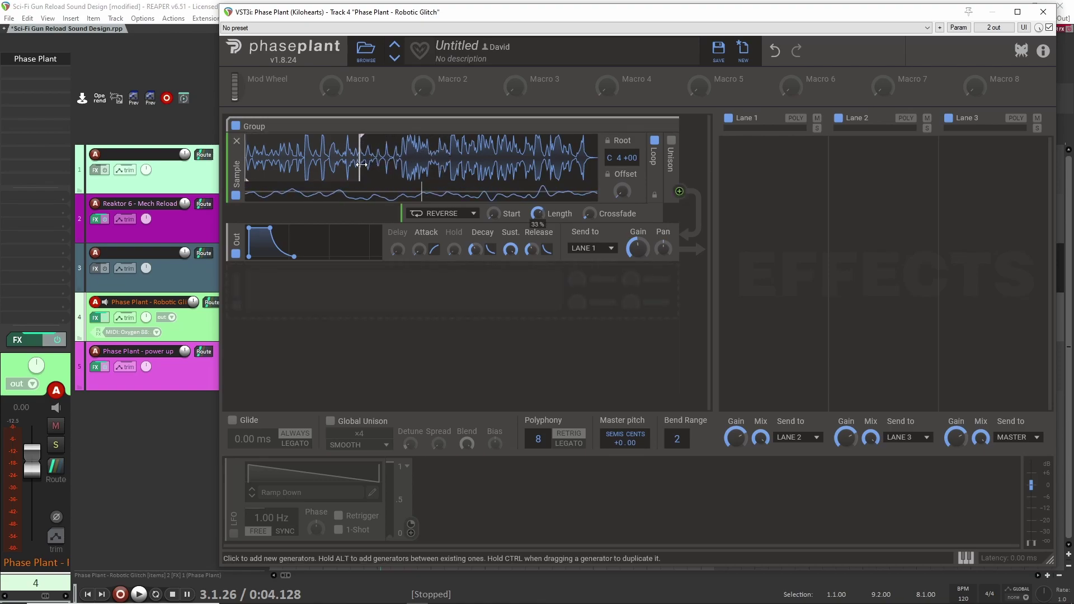
Step: Lower the output envelope's sustain to zero and turn off looping for the sample
{"action": "left_click_drag", "start_coordinate": [510, 250], "coordinate": [530, 307]}
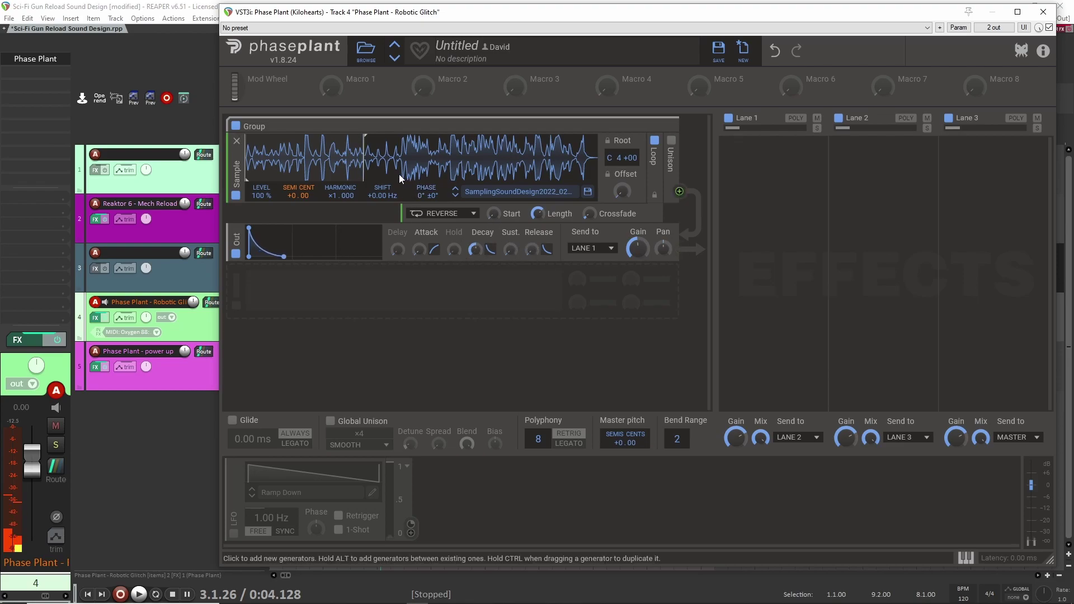
{"action": "left_click_drag", "start_coordinate": [364, 157], "coordinate": [349, 156]}
{"action": "left_click", "coordinate": [655, 141]}
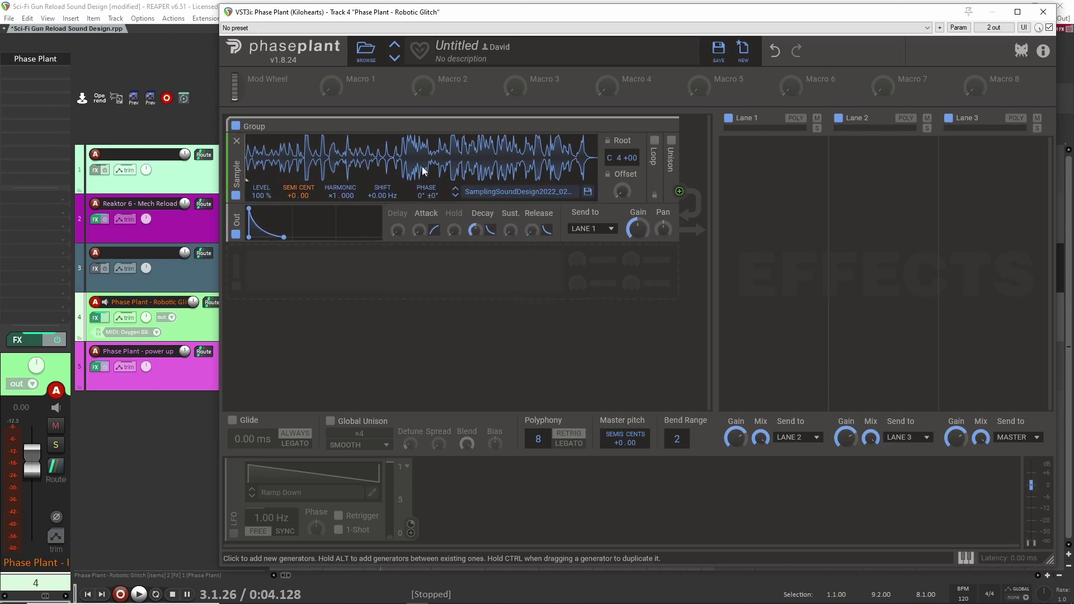
Step: Lengthen the output envelope's decay and release, move the sample's start offset close to the waveform's end, and close Phase Plant
{"action": "left_click_drag", "start_coordinate": [251, 167], "coordinate": [311, 162]}
{"action": "left_click_drag", "start_coordinate": [473, 231], "coordinate": [473, 213]}
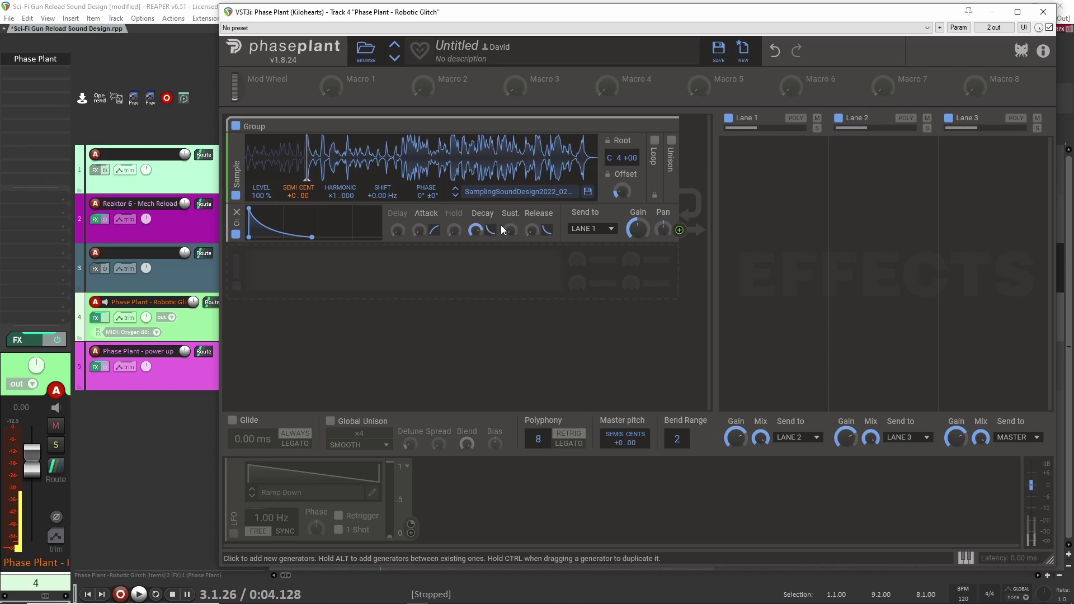
{"action": "left_click_drag", "start_coordinate": [531, 230], "coordinate": [538, 233]}
{"action": "left_click_drag", "start_coordinate": [306, 159], "coordinate": [585, 161]}
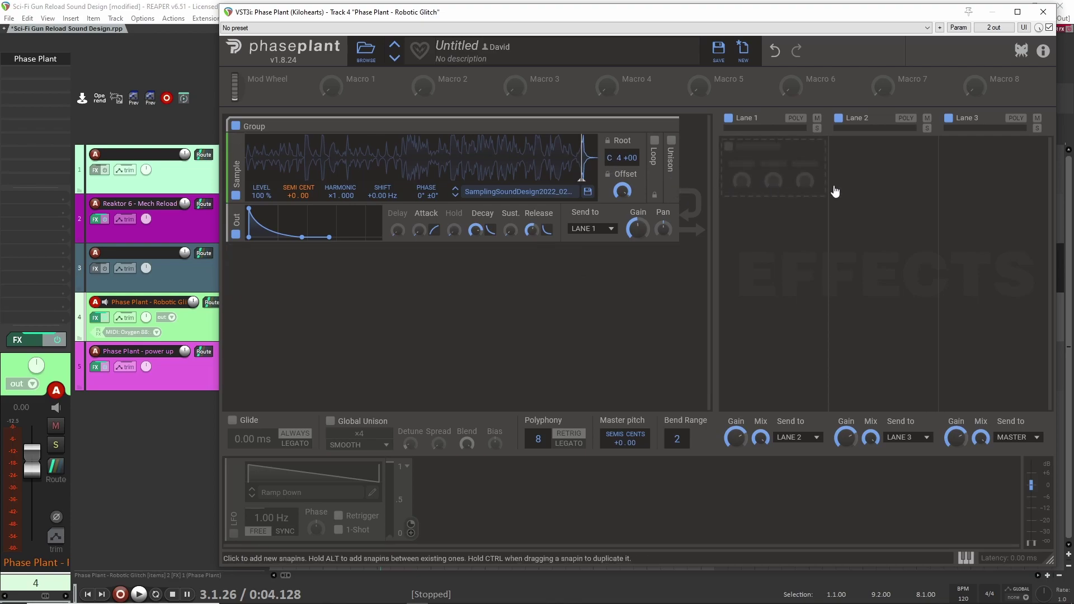
{"action": "left_click", "coordinate": [1043, 11]}
Step: Switch to the sci-fi reload sfx project in Soundweaver and audition Snapshot_19 and Snapshot_27
{"action": "left_click_drag", "start_coordinate": [639, 303], "coordinate": [641, 307]}
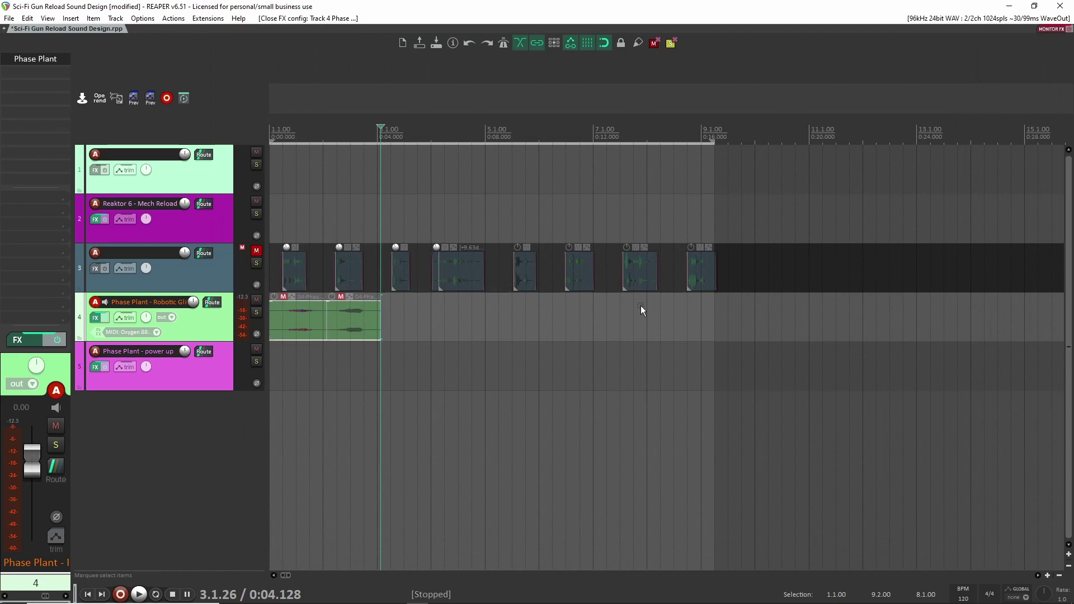
{"action": "left_click", "coordinate": [371, 354]}
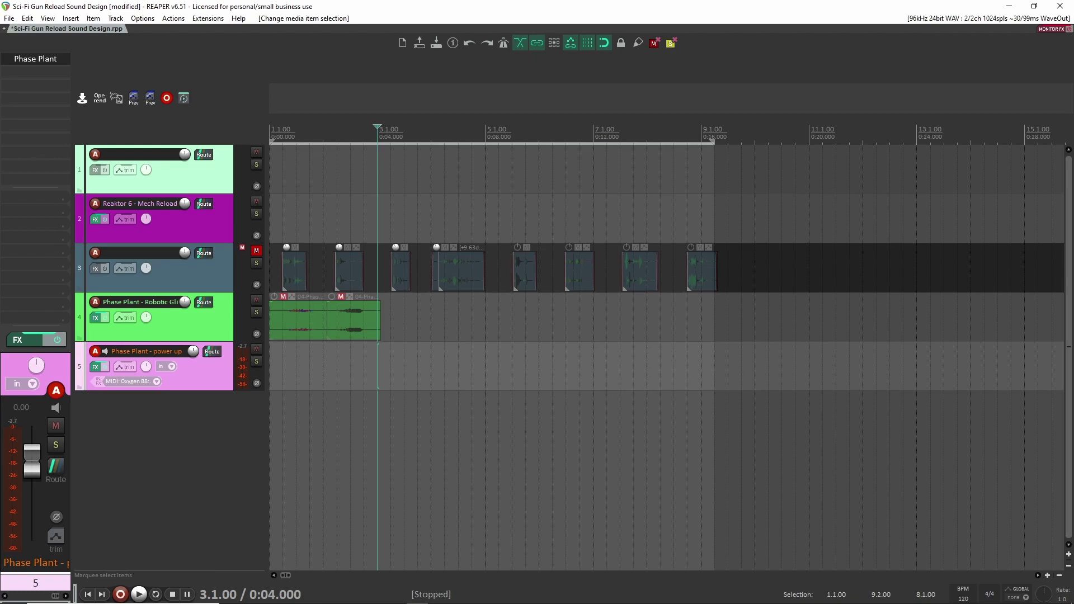
{"action": "key", "text": "alt+Tab"}
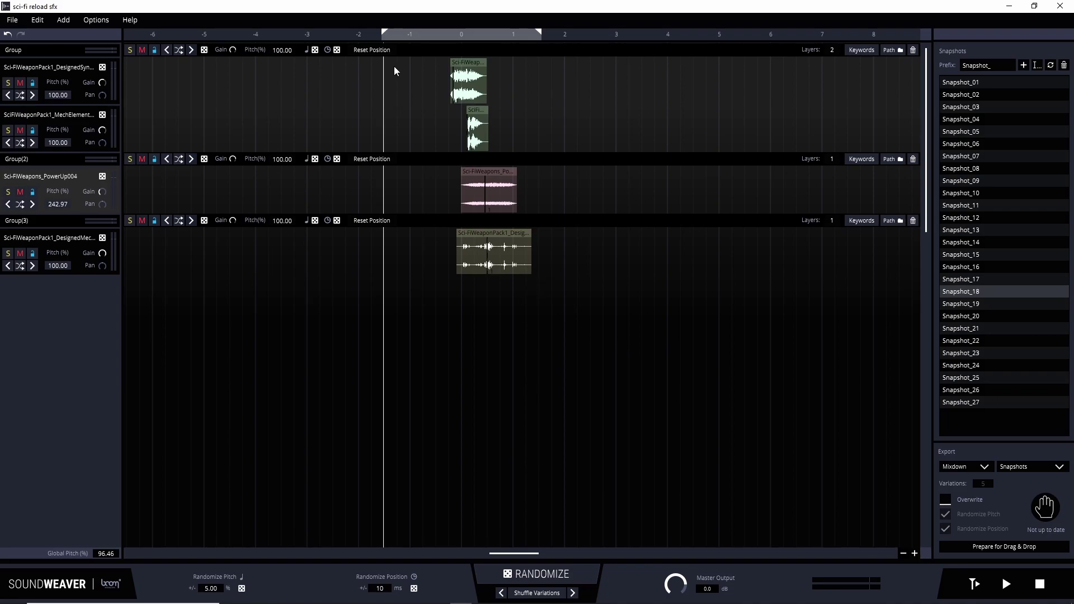
{"action": "left_click", "coordinate": [461, 34]}
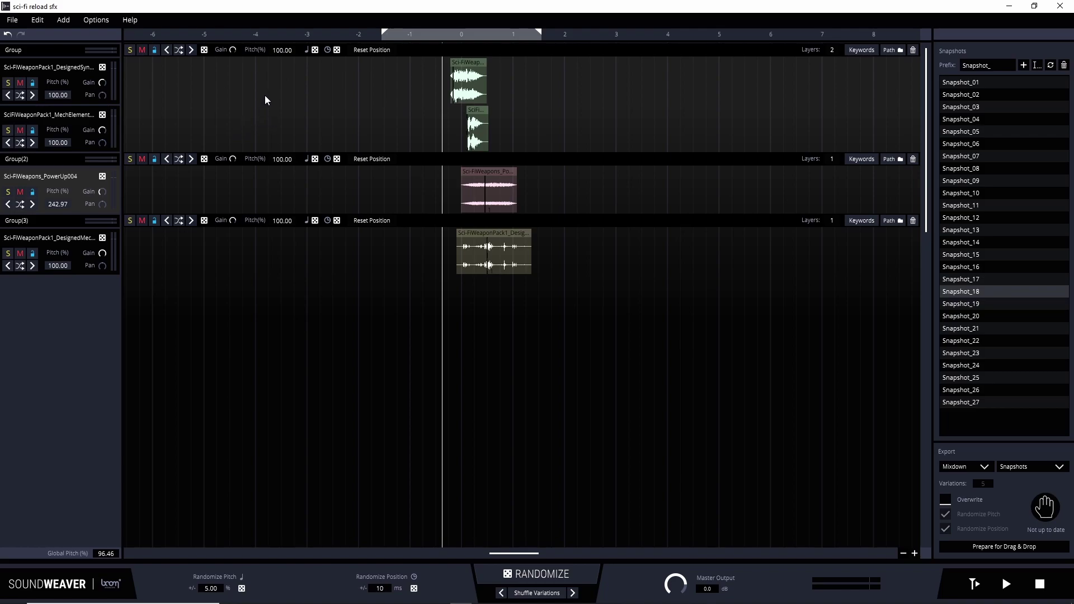
{"action": "left_click", "coordinate": [983, 307]}
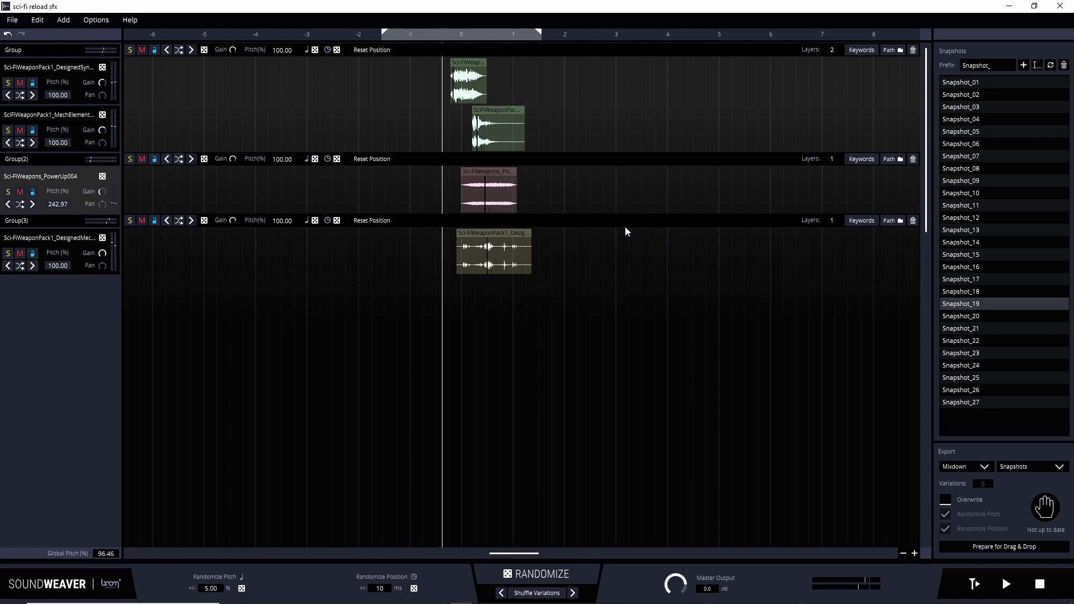
{"action": "left_click", "coordinate": [984, 402]}
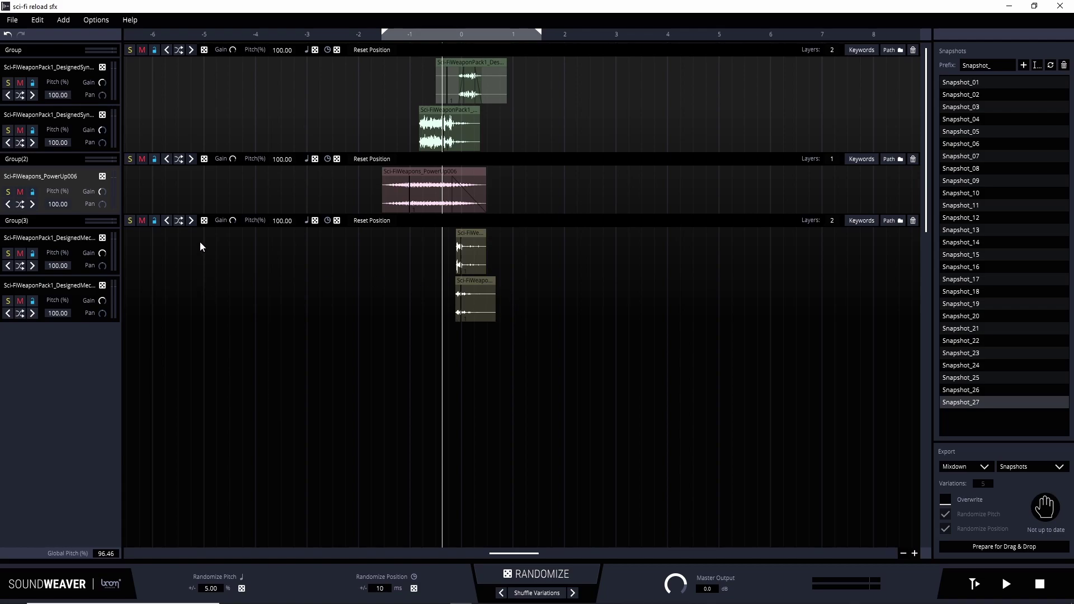
Step: Audition the mechanical layers in Group(3) and the power-up layer in Group(2), each in solo
{"action": "left_click", "coordinate": [132, 221]}
{"action": "key", "text": "space"}
{"action": "key", "text": "space"}
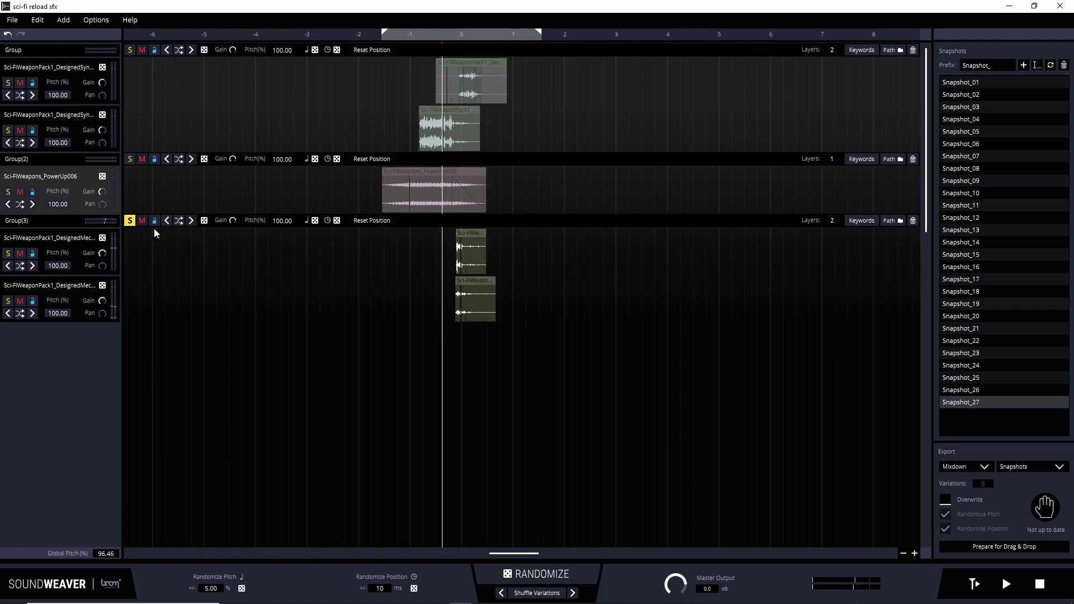
{"action": "left_click", "coordinate": [130, 221]}
{"action": "left_click", "coordinate": [130, 159]}
{"action": "key", "text": "space"}
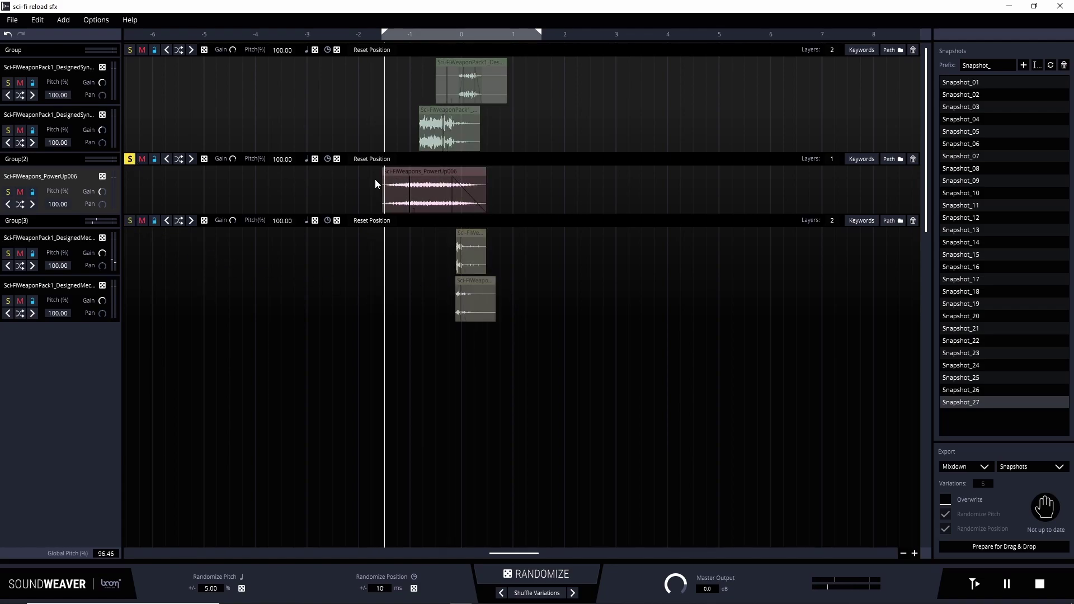
{"action": "key", "text": "space"}
{"action": "left_click", "coordinate": [130, 159]}
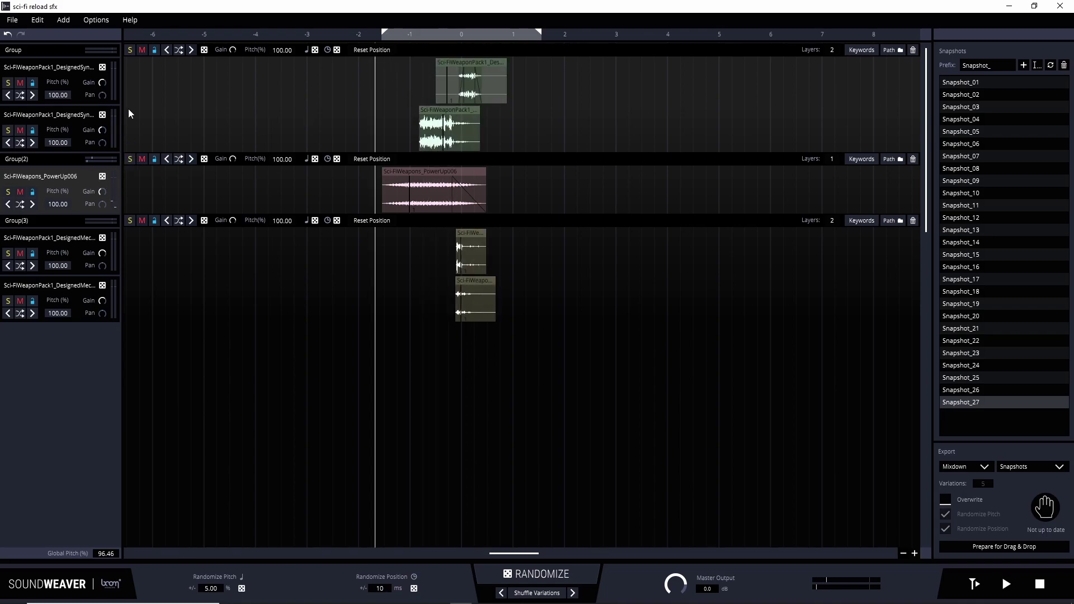
Step: Solo the first group's synth layers, play them from about -1 s, and clear the solo
{"action": "left_click", "coordinate": [130, 49]}
{"action": "left_click", "coordinate": [415, 109]}
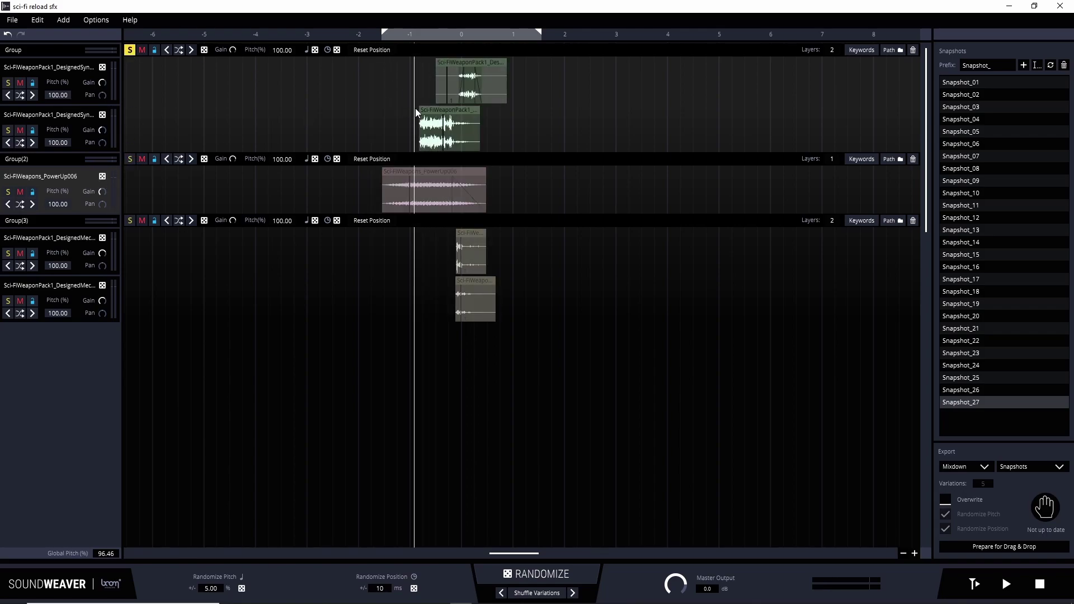
{"action": "key", "text": "space"}
{"action": "key", "text": "space"}
{"action": "left_click", "coordinate": [370, 195]}
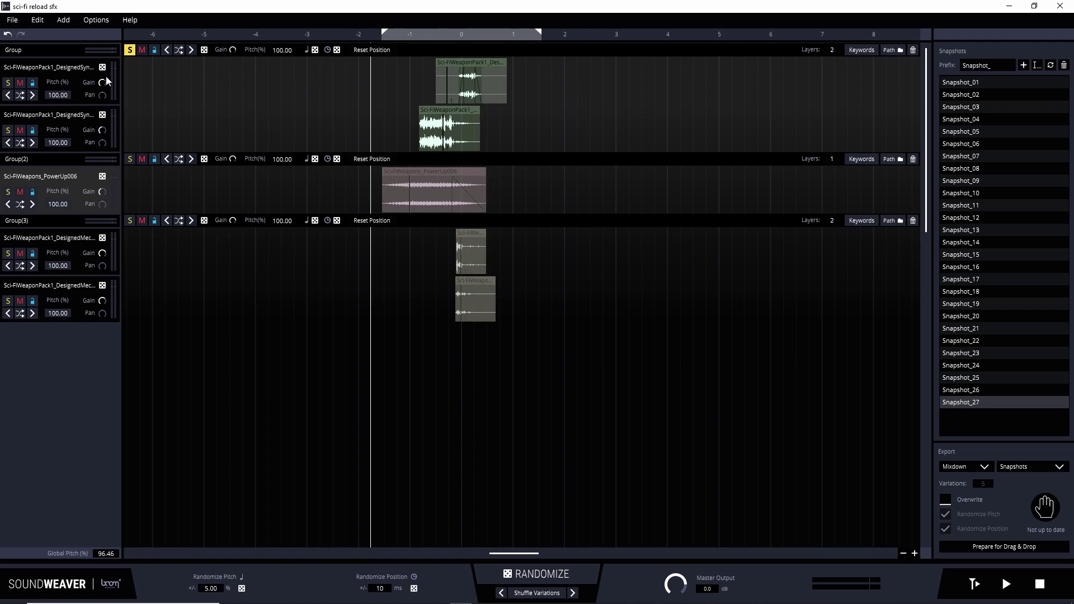
{"action": "left_click", "coordinate": [130, 50]}
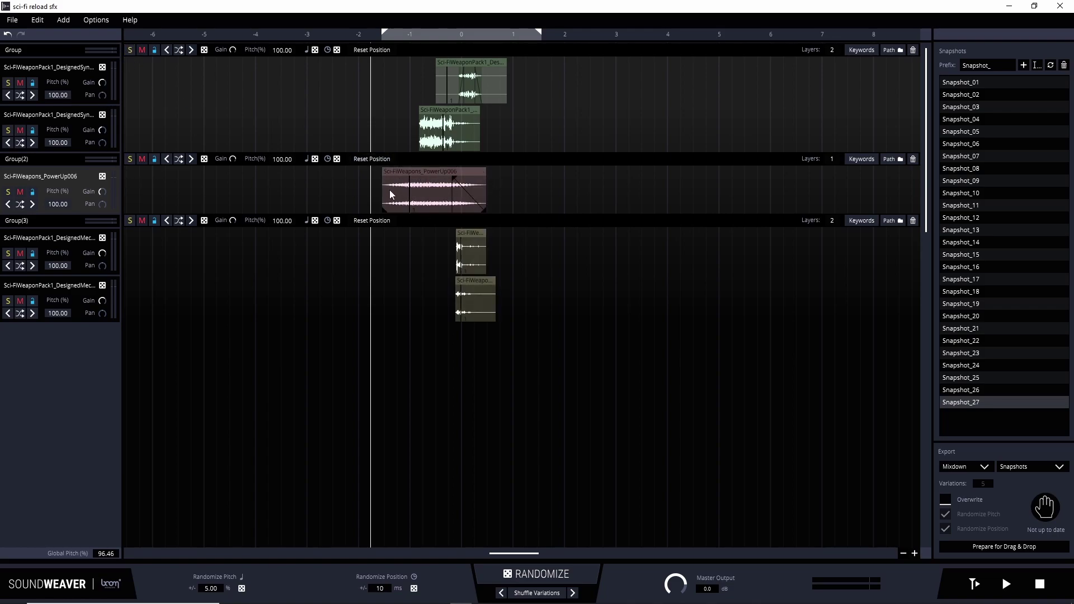
Step: Shift the PowerUp006 clip about 0.1 s earlier and place the playhead just before it
{"action": "mouse_move", "coordinate": [453, 179]}
{"action": "left_mouse_down"}
{"action": "mouse_move", "coordinate": [437, 179]}
{"action": "mouse_move", "coordinate": [446, 173]}
{"action": "left_mouse_up"}
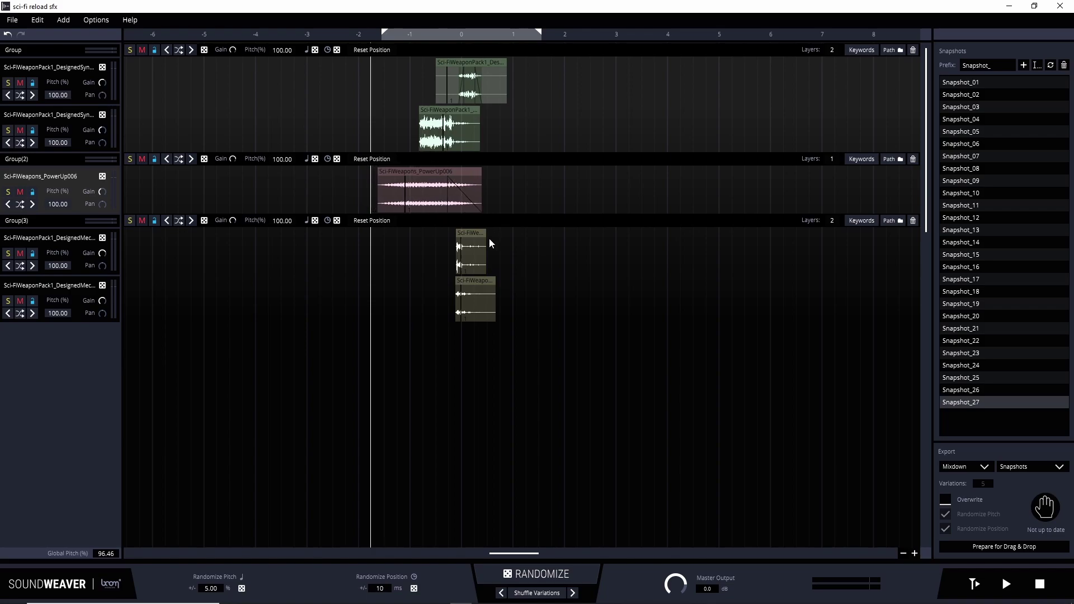
{"action": "left_click", "coordinate": [430, 239]}
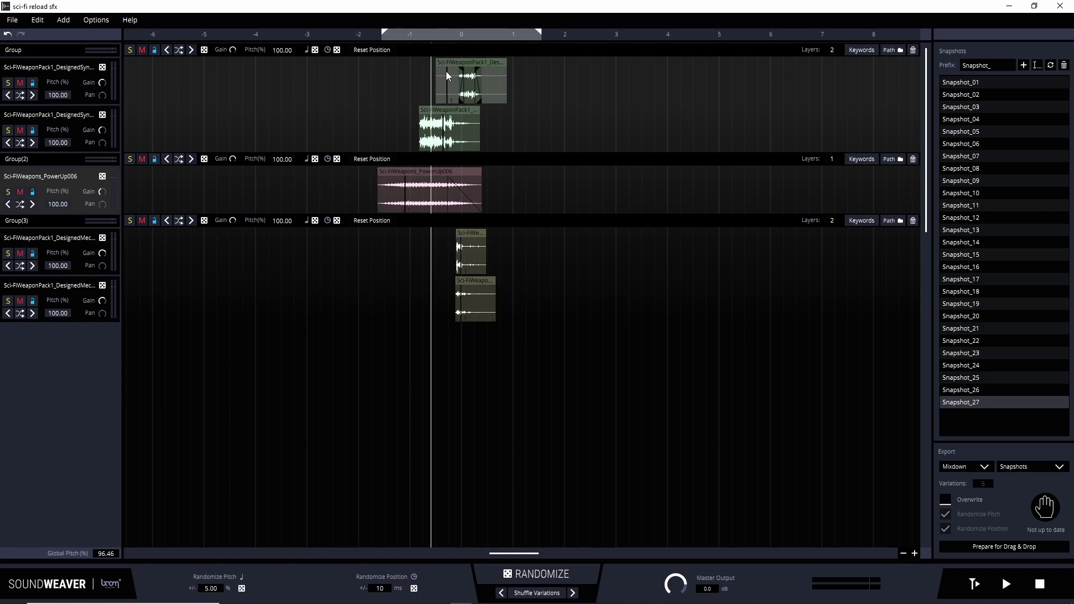
{"action": "left_click", "coordinate": [374, 116]}
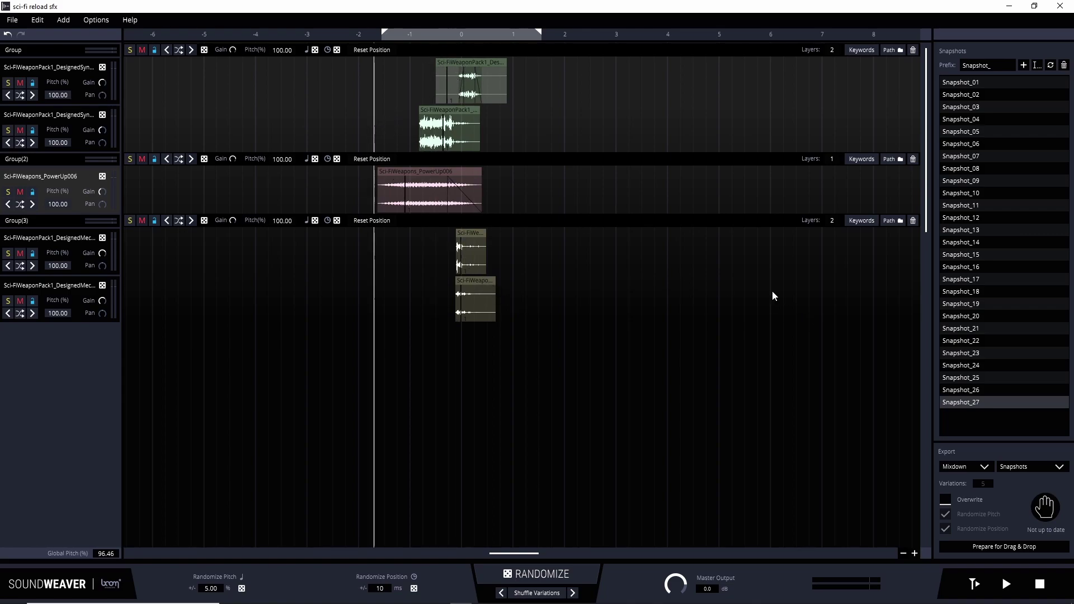
Step: Randomize all layers, play the result, and set the PowerUp005 pitch to 198.39% with its clip shifted slightly earlier
{"action": "key", "text": "r"}
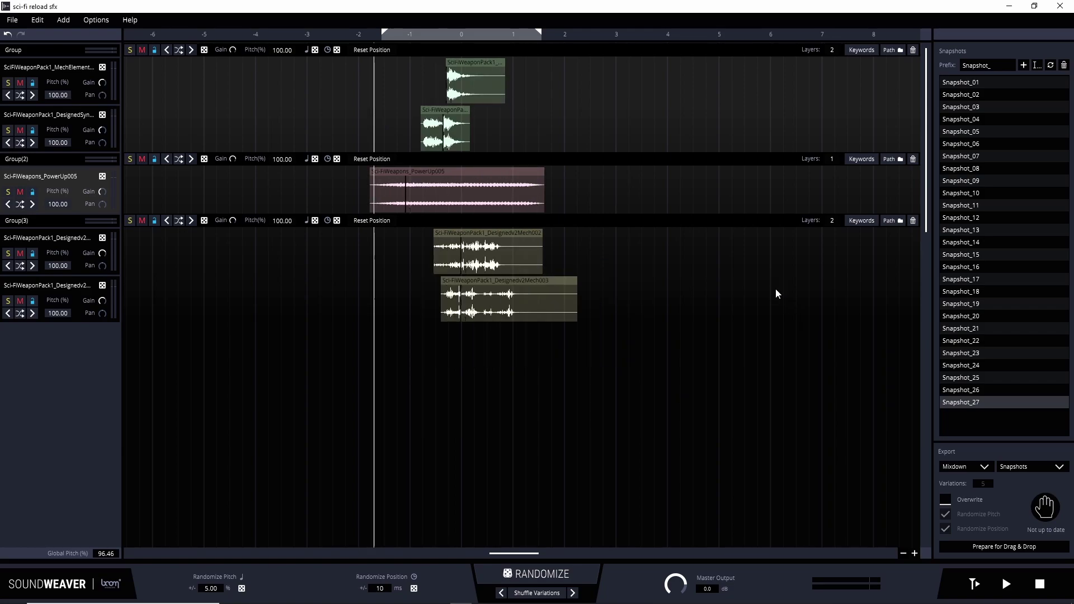
{"action": "key", "text": "space"}
{"action": "left_click_drag", "start_coordinate": [54, 209], "coordinate": [212, 211]}
{"action": "left_click_drag", "start_coordinate": [427, 178], "coordinate": [418, 177]}
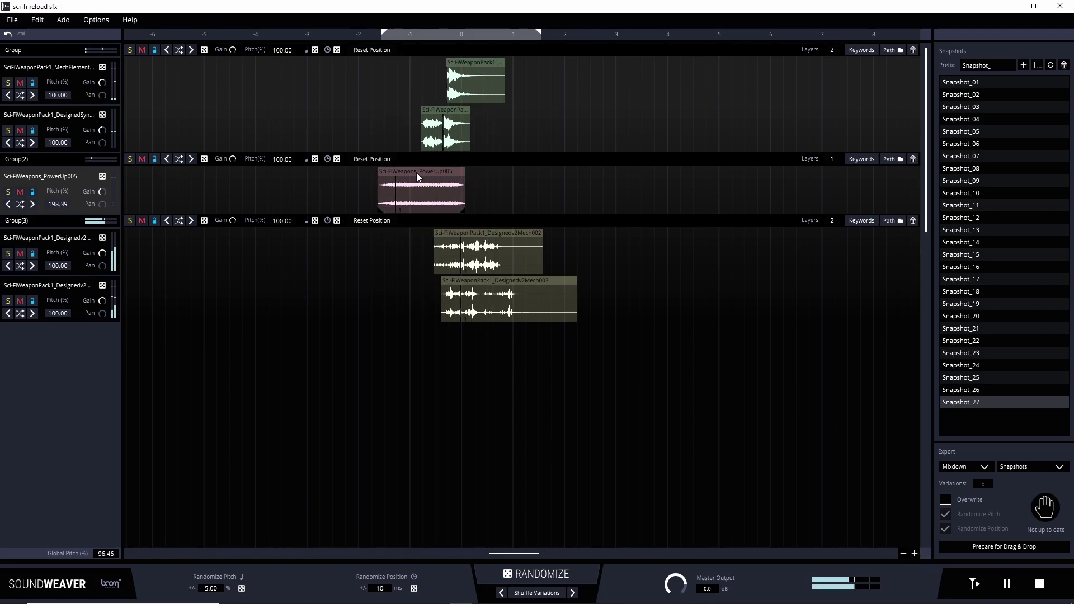
Step: Trim the Designedv2Mech003 clip's tail at about 0.4 s and save the variation as a new snapshot
{"action": "left_click_drag", "start_coordinate": [571, 317], "coordinate": [479, 314]}
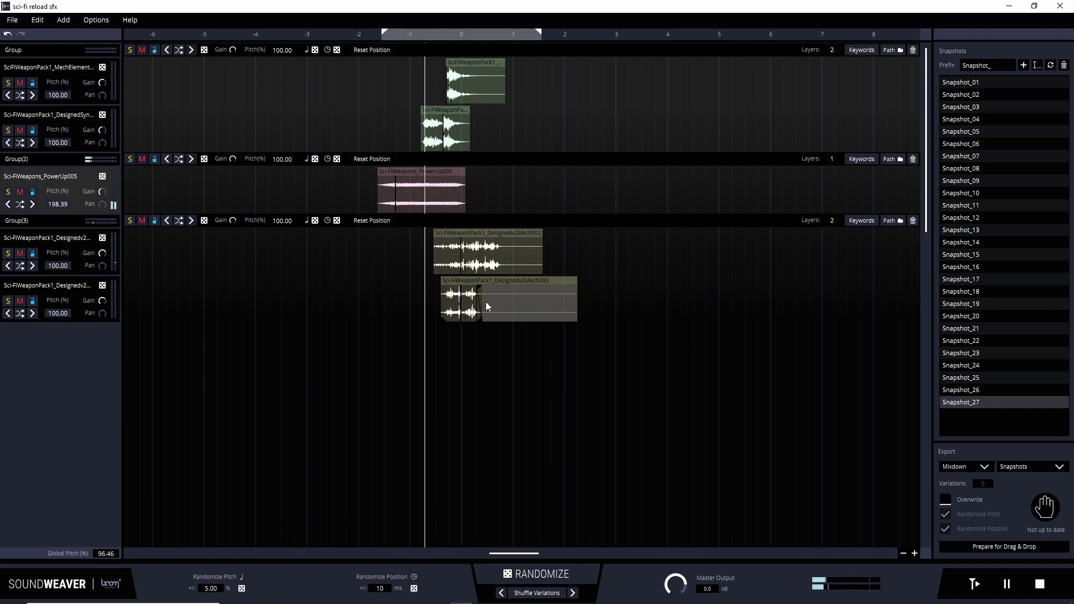
{"action": "key", "text": "space"}
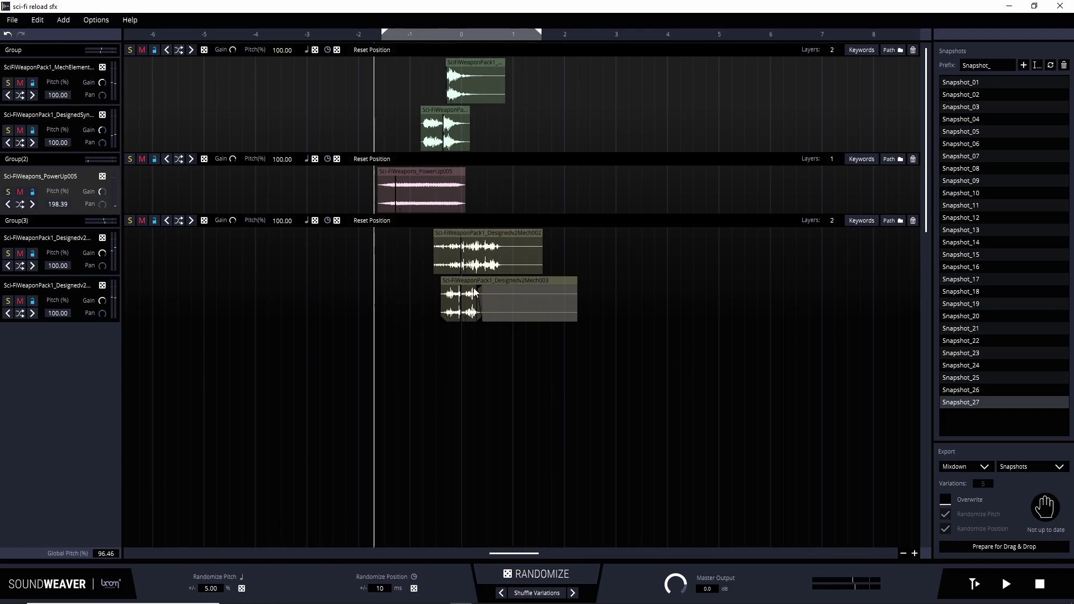
{"action": "key", "text": "ctrl+shift+s"}
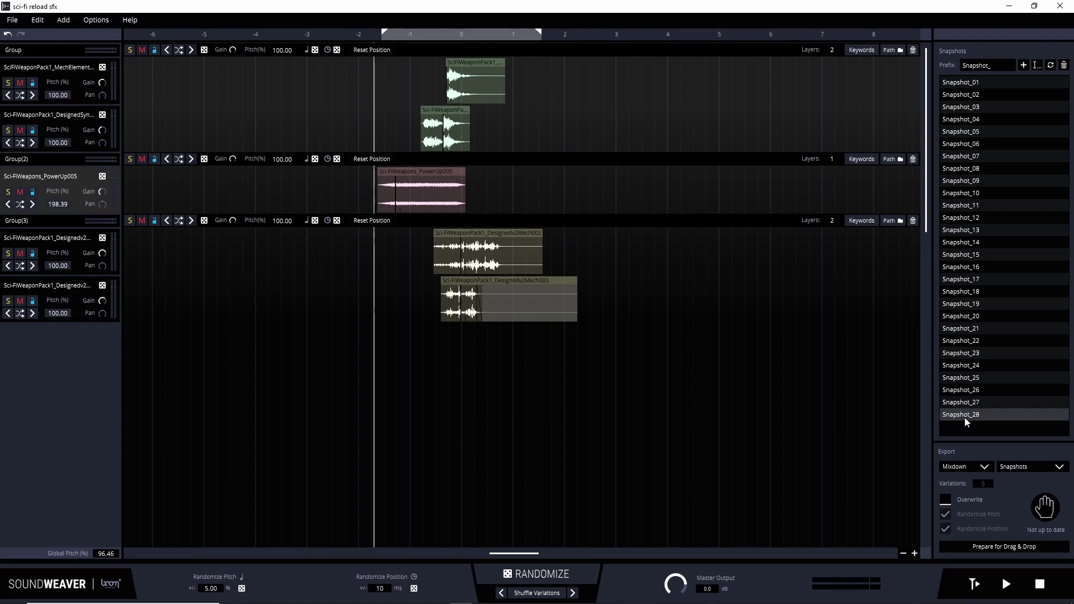
Step: Play the mix with the first group's MechElement layer active, and again with that layer muted
{"action": "key", "text": "space"}
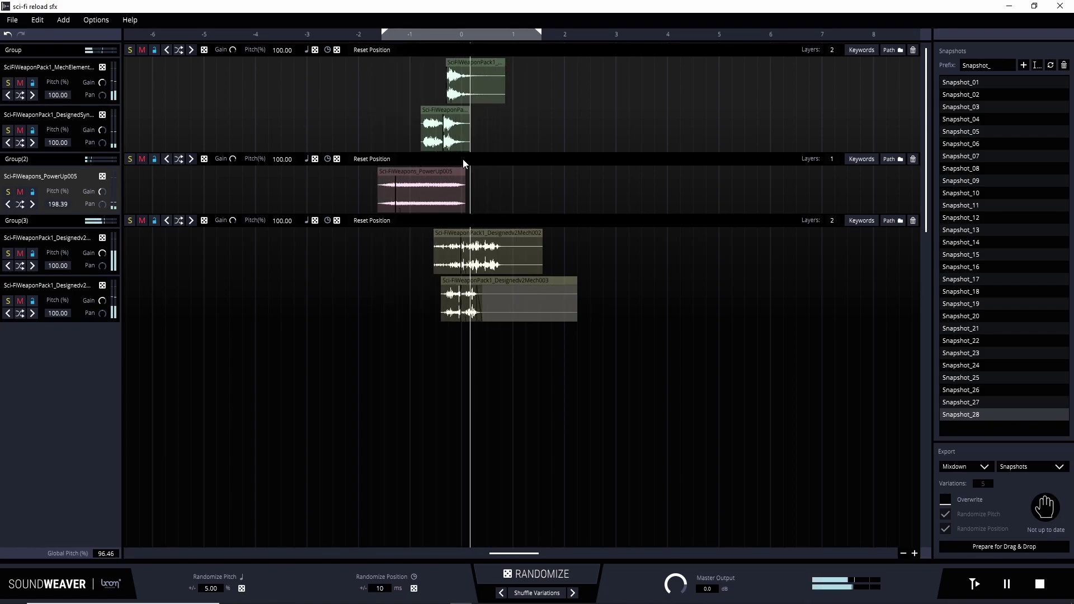
{"action": "key", "text": "space"}
{"action": "left_click", "coordinate": [20, 83]}
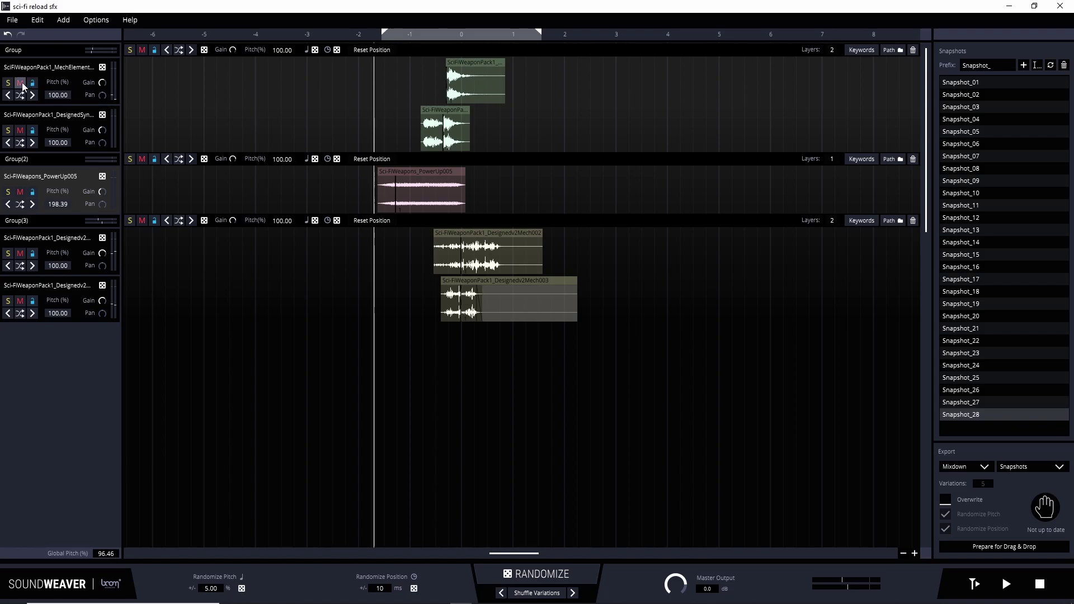
{"action": "key", "text": "space"}
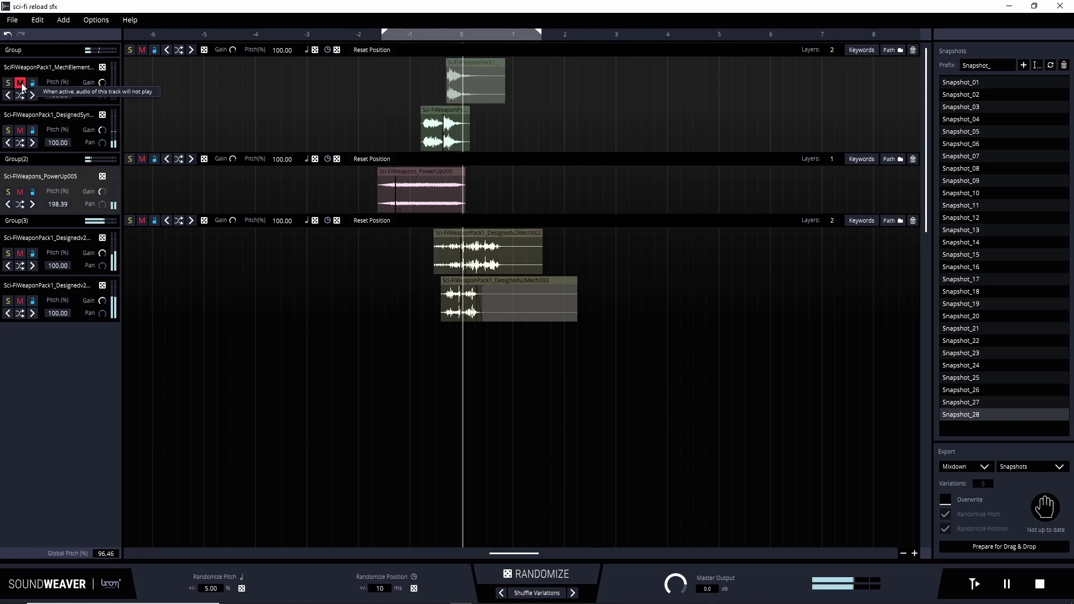
{"action": "key", "text": "space"}
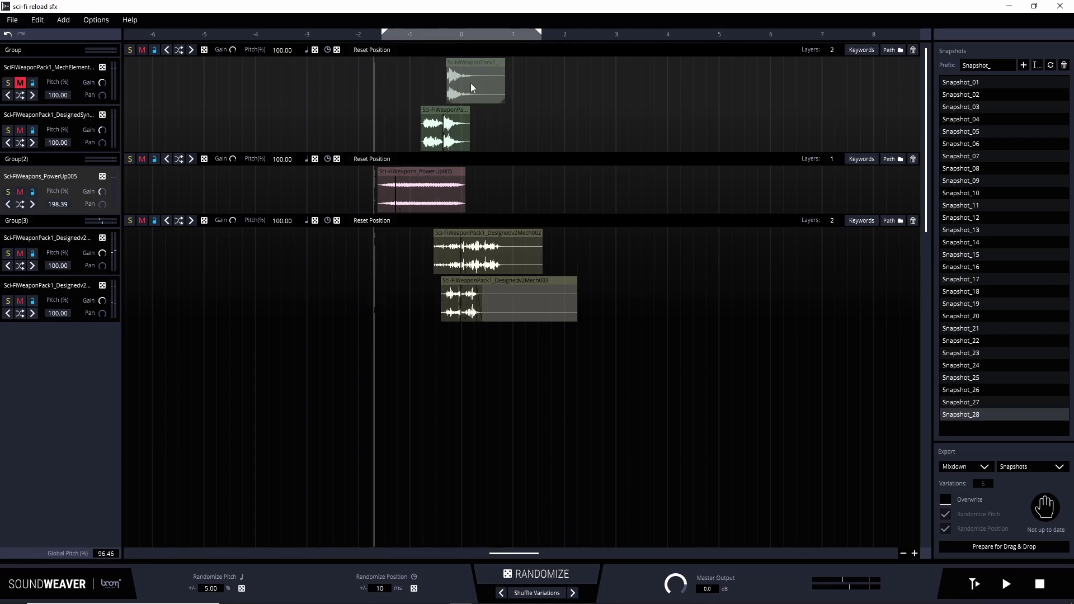
Step: Delete the muted MechElement layer, saving that version as a new snapshot, and compare it with Snapshot_28
{"action": "right_click", "coordinate": [78, 76]}
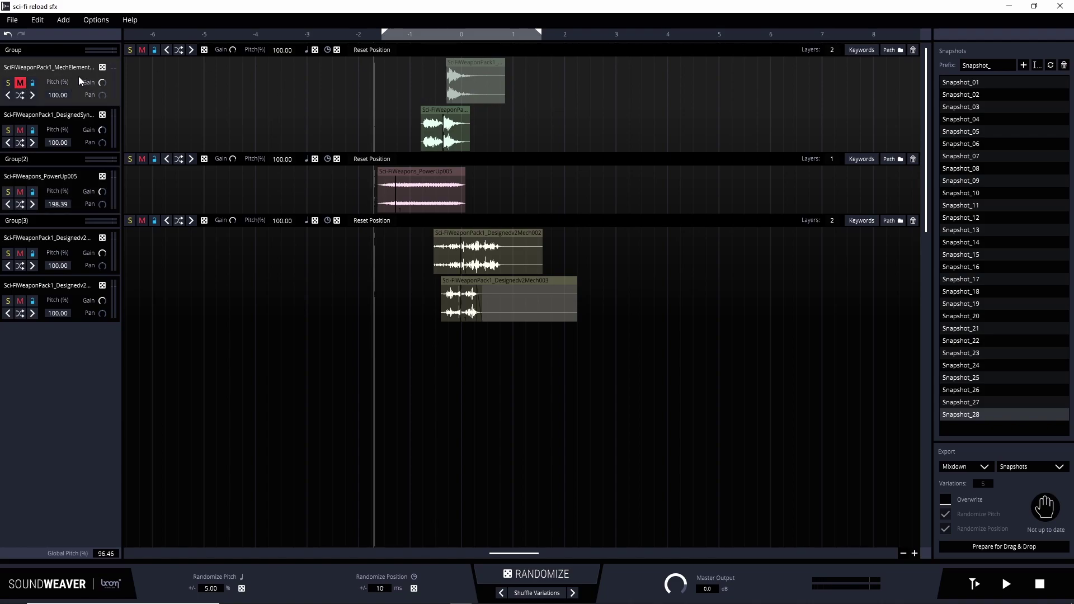
{"action": "left_click", "coordinate": [95, 93]}
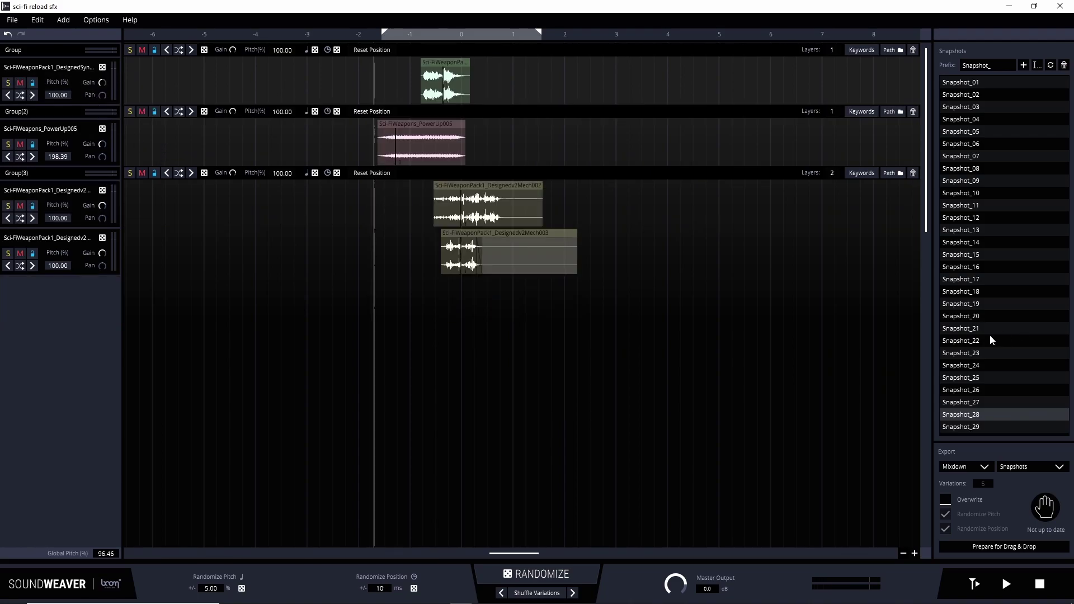
{"action": "left_click", "coordinate": [965, 427]}
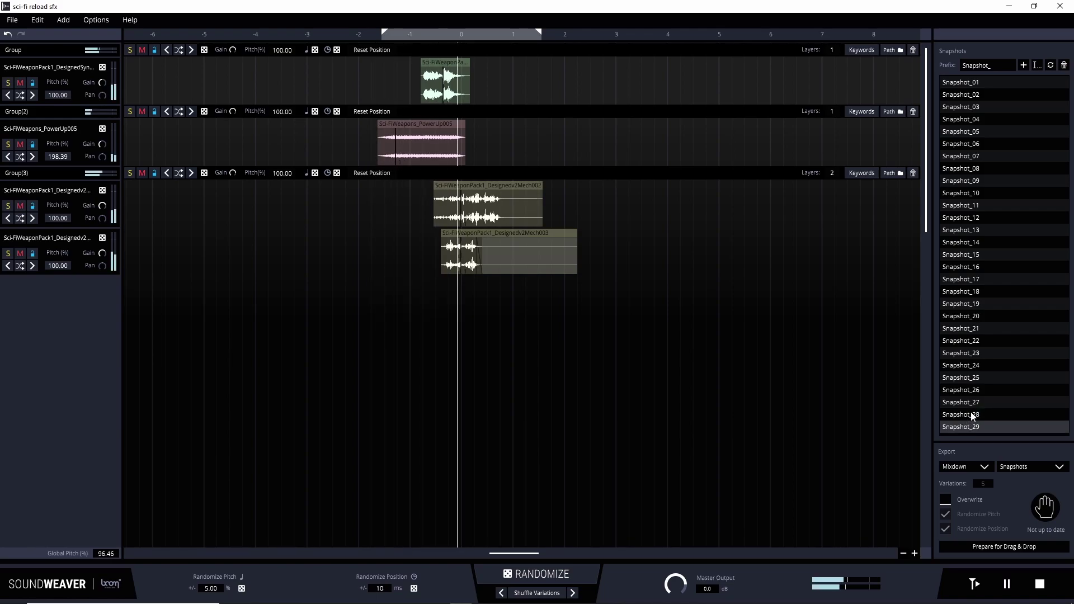
{"action": "left_click", "coordinate": [971, 415]}
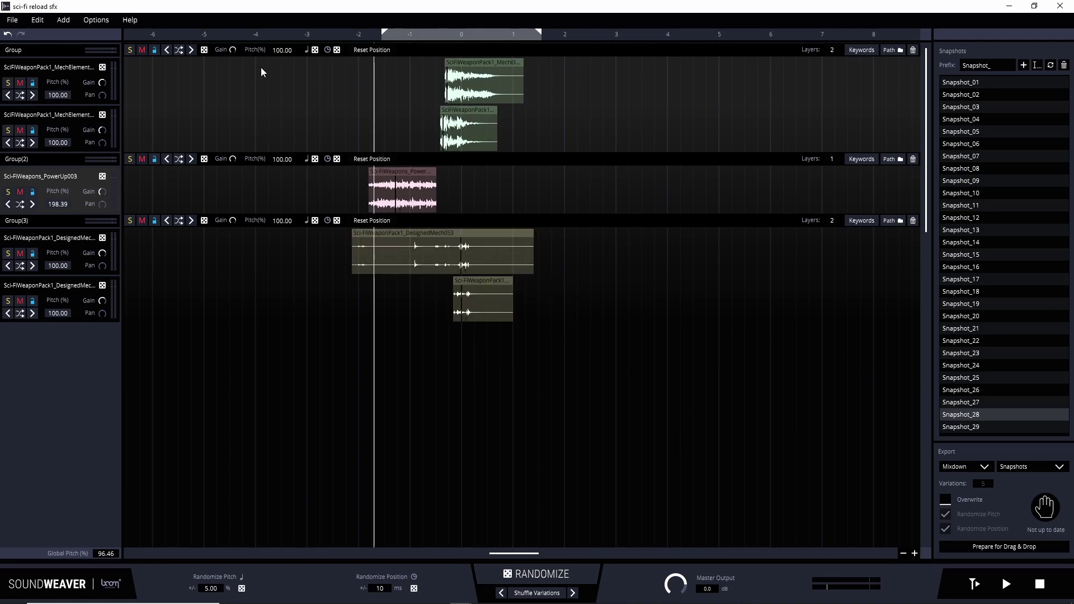
Step: Randomize the layers again, play the result, and shift the PowerUp015 clip about 0.5 s later
{"action": "key", "text": "space"}
{"action": "key", "text": "r"}
{"action": "key", "text": "space"}
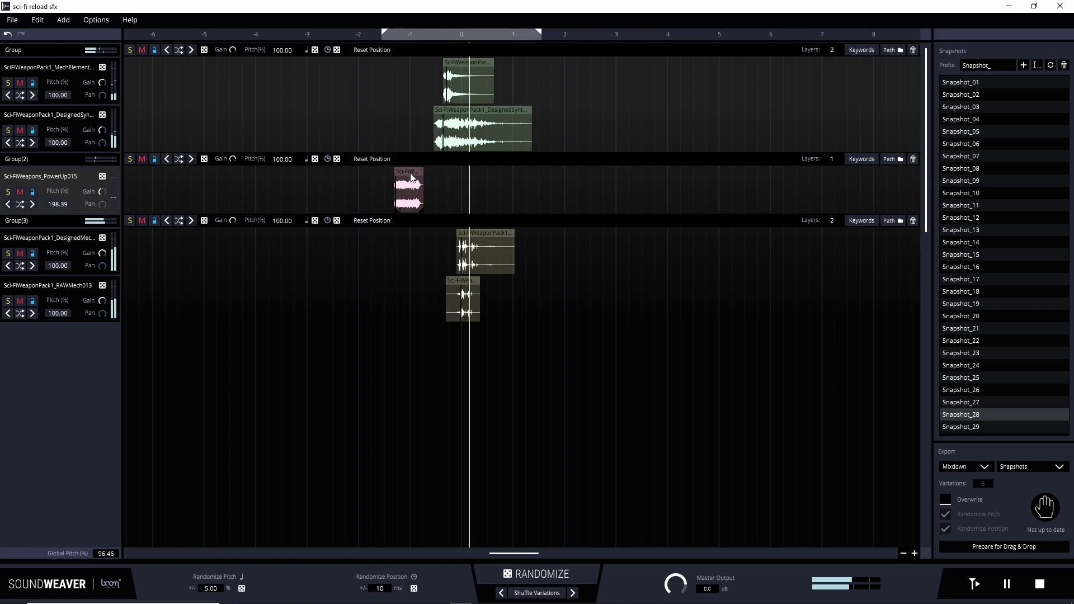
{"action": "left_click_drag", "start_coordinate": [412, 177], "coordinate": [436, 169]}
{"action": "key", "text": "space"}
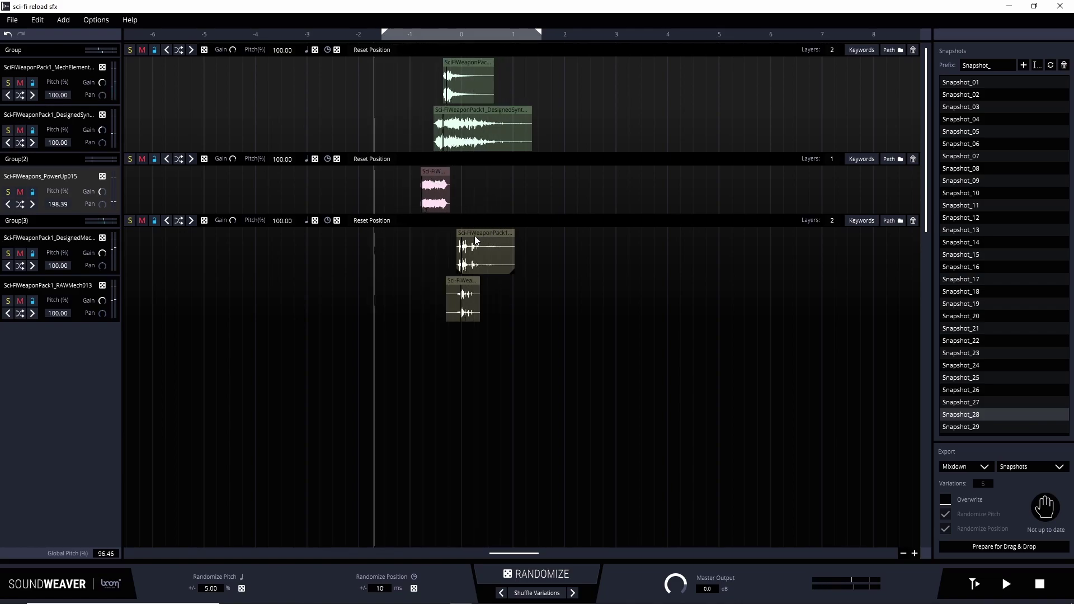
Step: Select both mechanical layers in Group(3) and shift their clips together about 0.4 s later
{"action": "left_click", "coordinate": [86, 253]}
{"action": "left_click", "coordinate": [78, 291], "text": "ctrl"}
{"action": "left_click_drag", "start_coordinate": [485, 234], "coordinate": [501, 237]}
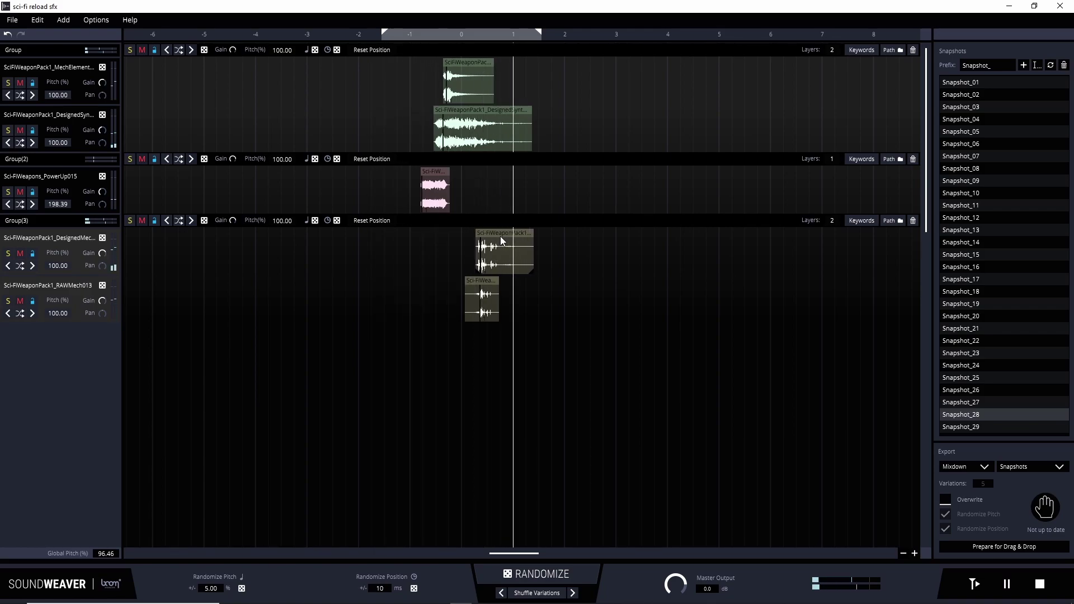
Step: End the fade-out of Group(3)'s DesignedMech clip about 0.5 s earlier and the DesignedSynth clip's about 0.3 s earlier, and save a new snapshot
{"action": "left_click_drag", "start_coordinate": [532, 271], "coordinate": [506, 269]}
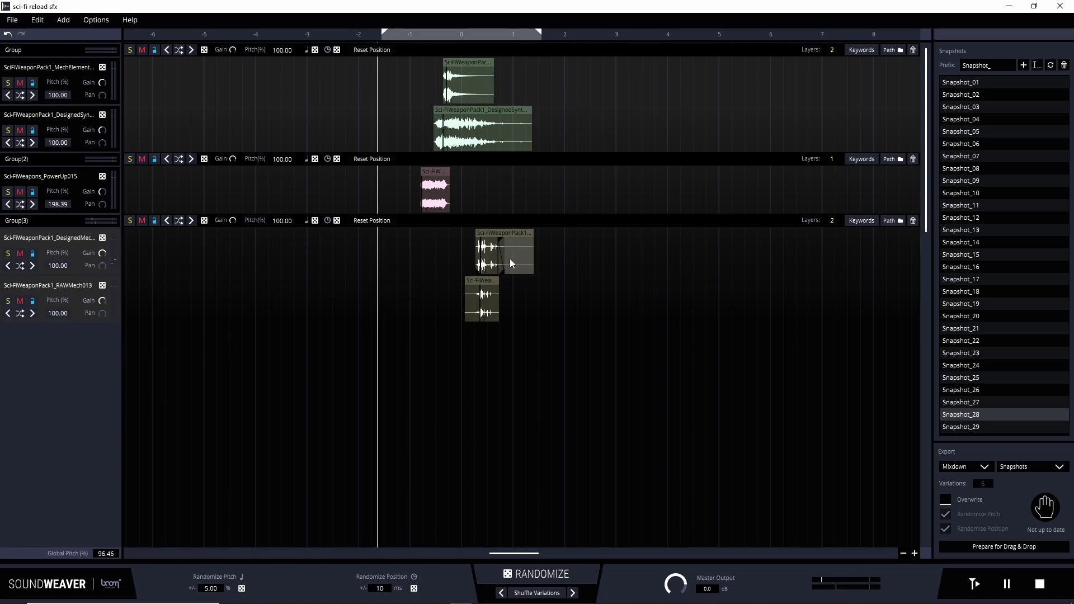
{"action": "mouse_move", "coordinate": [529, 149]}
{"action": "left_mouse_down"}
{"action": "mouse_move", "coordinate": [499, 150]}
{"action": "mouse_move", "coordinate": [515, 152]}
{"action": "left_mouse_up"}
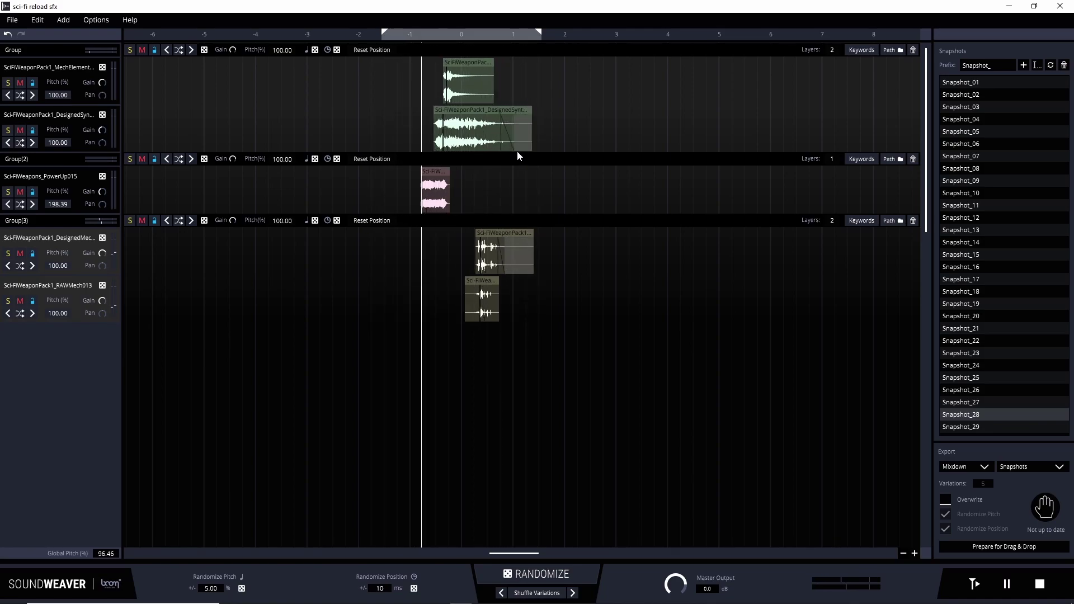
{"action": "key", "text": "space"}
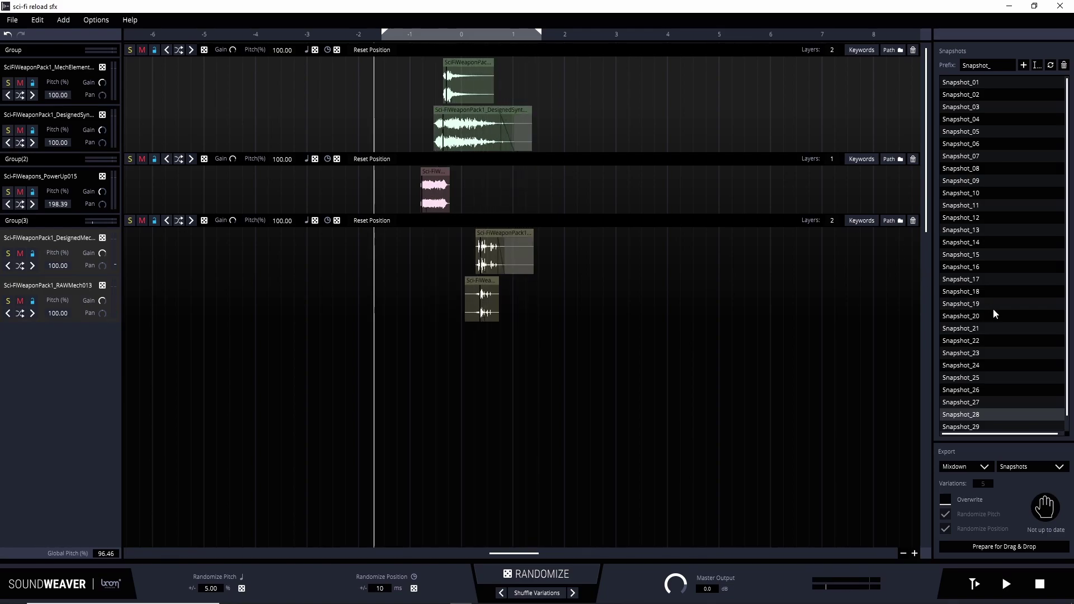
{"action": "scroll", "coordinate": [989, 305], "scroll_direction": "down", "scroll_amount": 1}
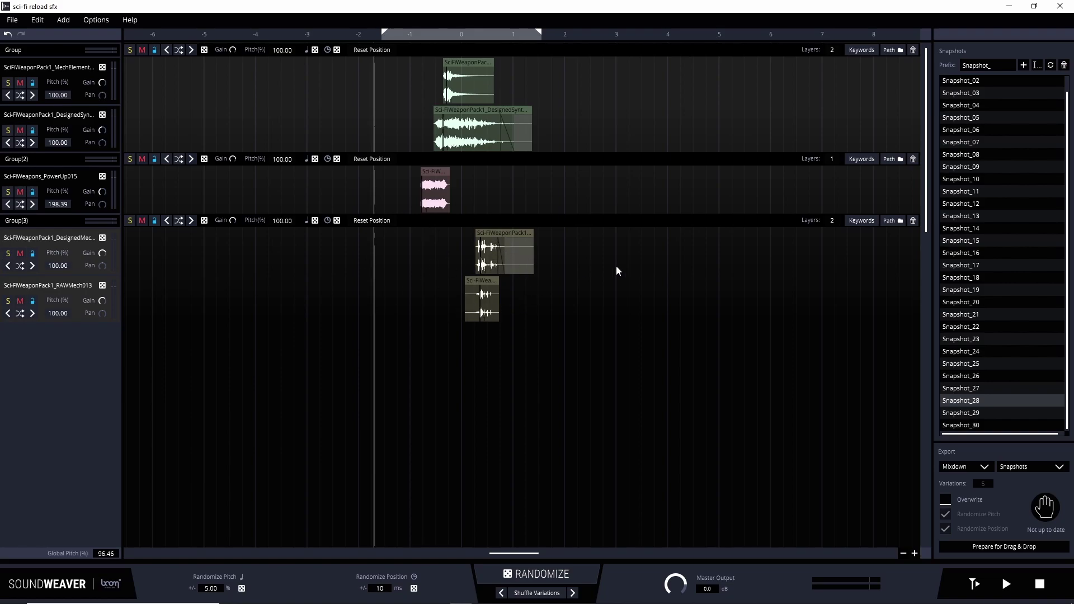
Step: Shift the PowerUp015 clip about 1.5 s later and both Group(3) clips about 1.2 s earlier, and play the rearranged mix
{"action": "left_click_drag", "start_coordinate": [439, 177], "coordinate": [515, 177]}
{"action": "left_click_drag", "start_coordinate": [494, 231], "coordinate": [440, 231]}
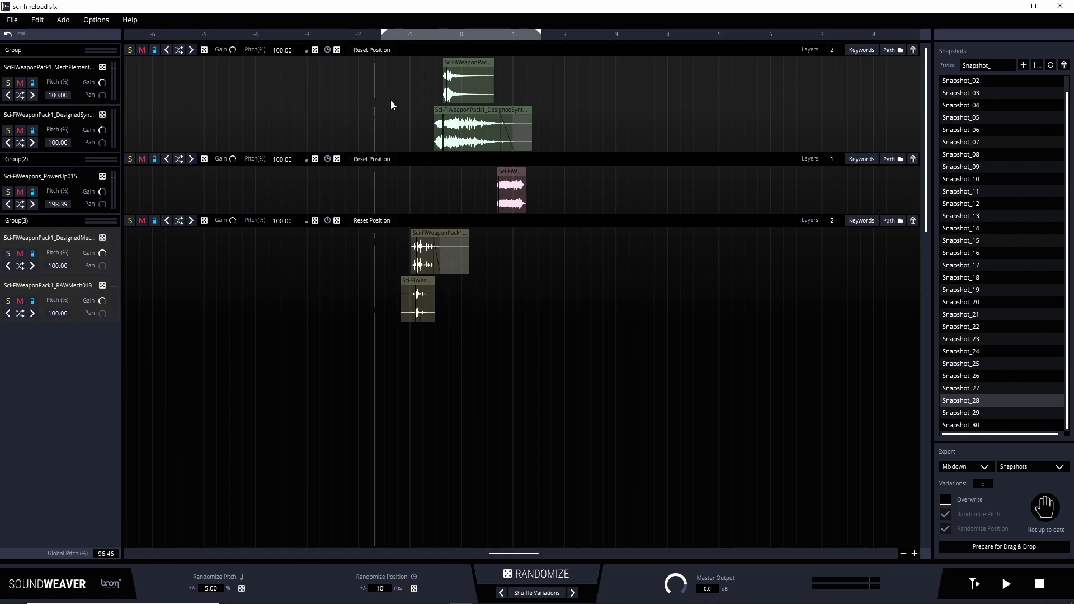
{"action": "scroll", "coordinate": [999, 305], "scroll_direction": "up", "scroll_amount": 1}
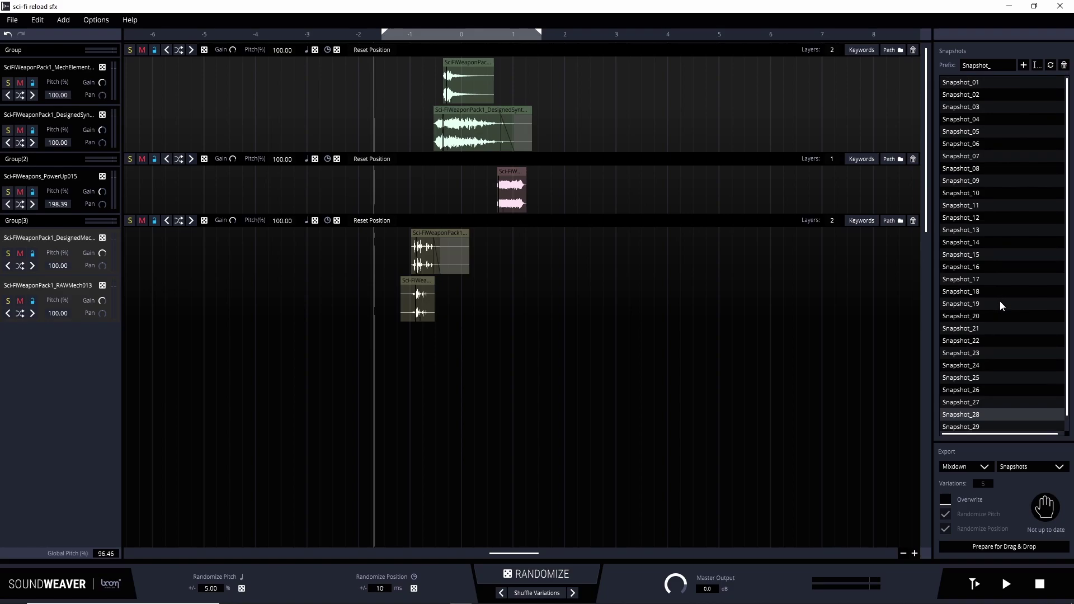
{"action": "scroll", "coordinate": [1037, 348], "scroll_direction": "down", "scroll_amount": 1}
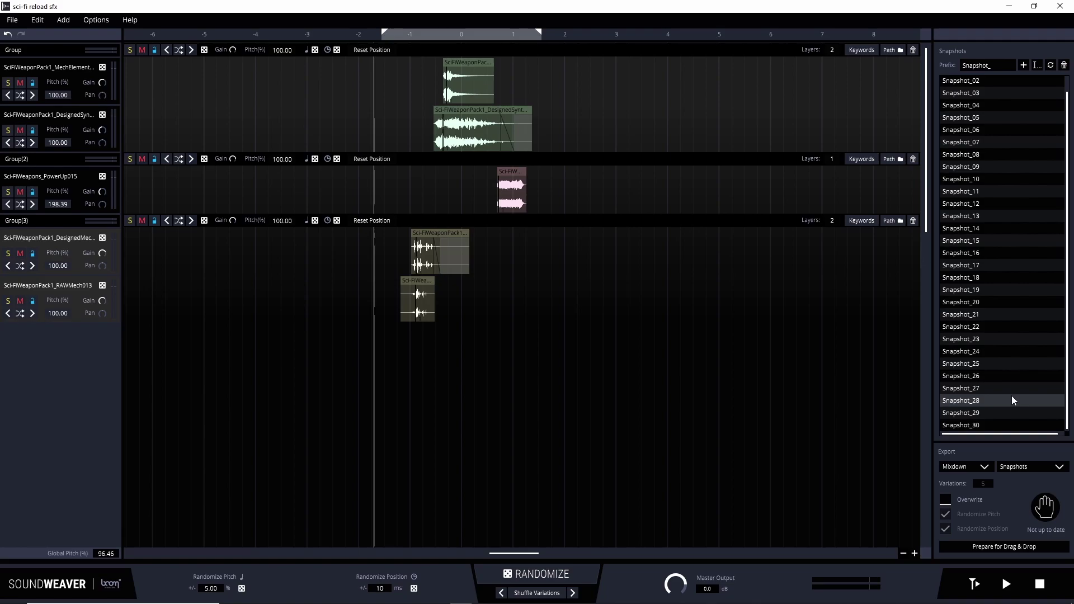
{"action": "key", "text": "space"}
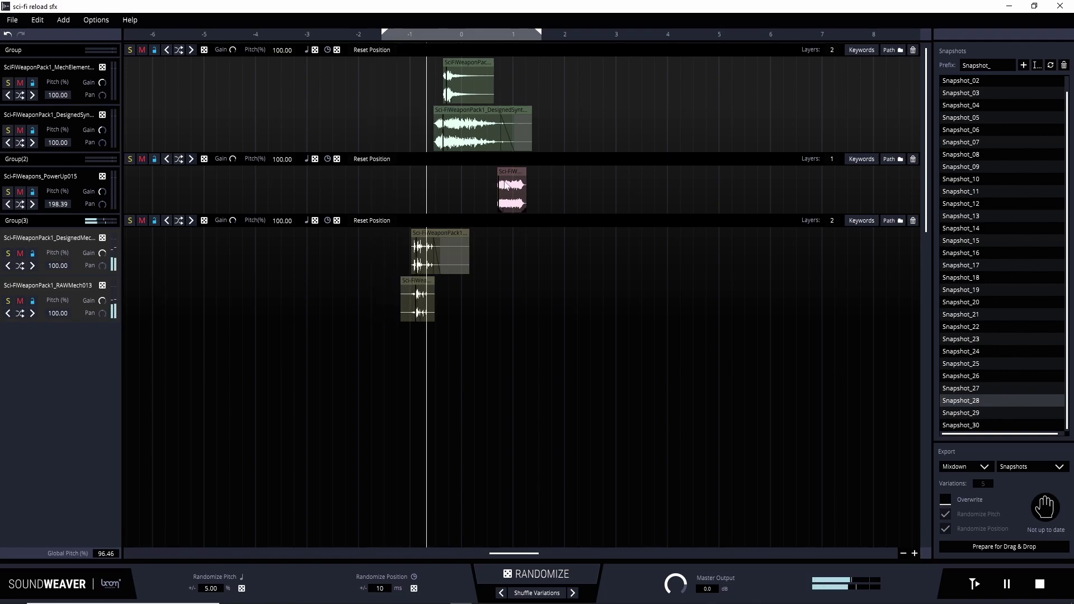